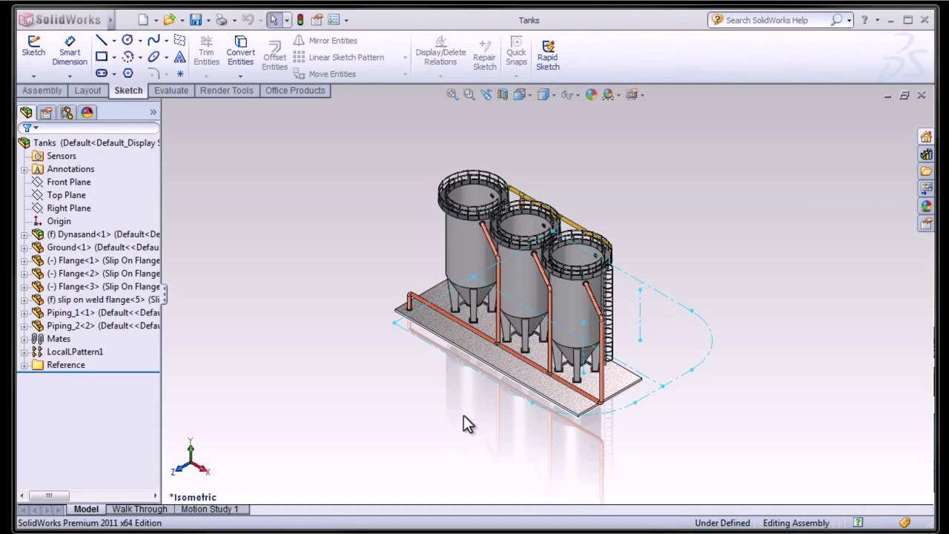
- Switch the CommandManager from the sketch tools to the Assembly tools for the Tanks assembly
click(42, 90)
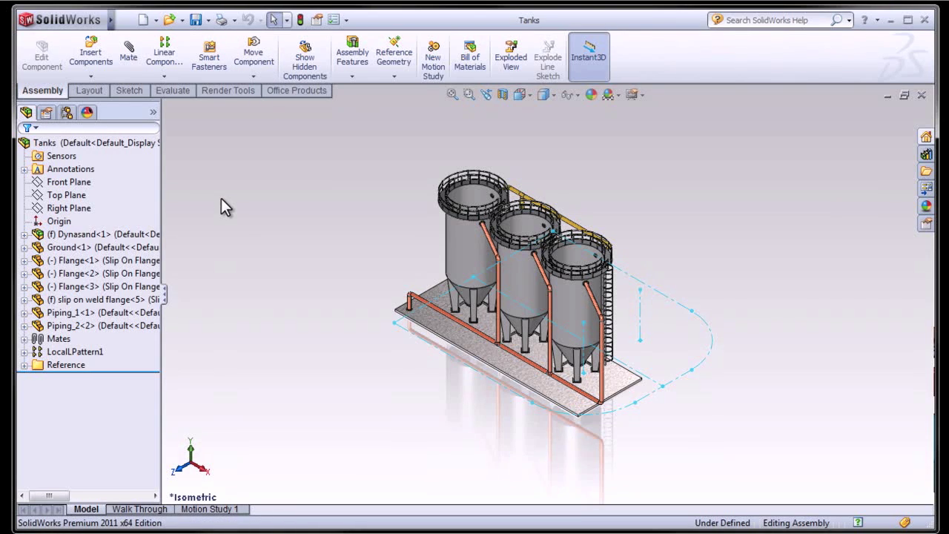
- Insert a component by browsing to the Tanks folder and loading camera_sled
click(89, 57)
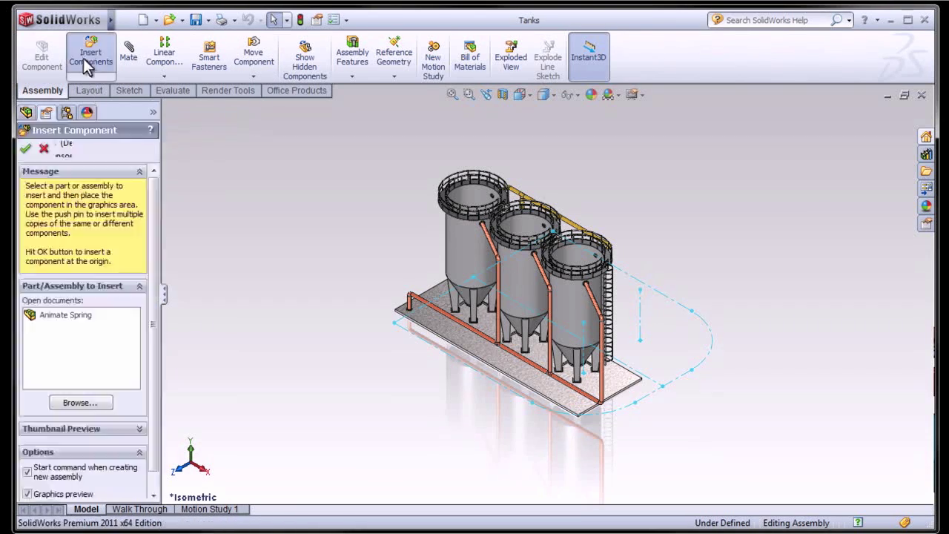
click(74, 397)
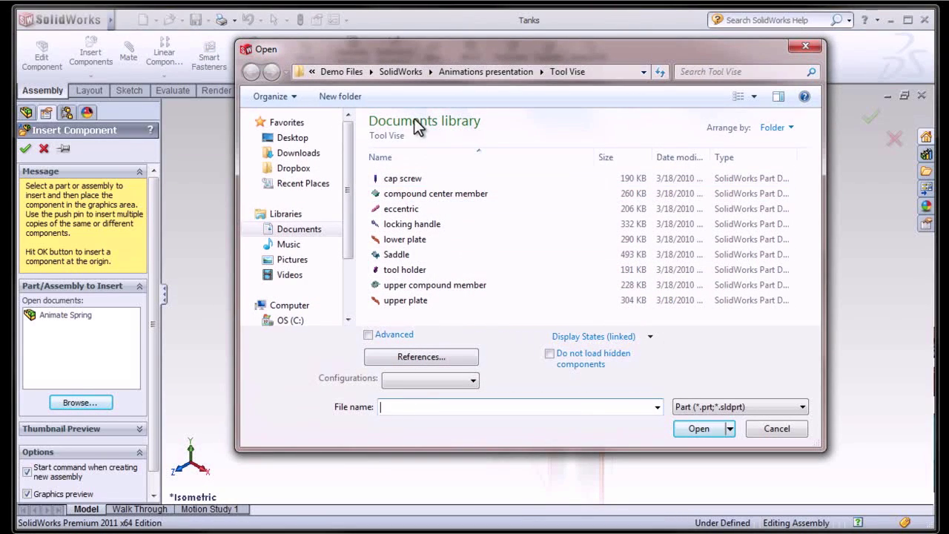
click(472, 71)
double_click(408, 193)
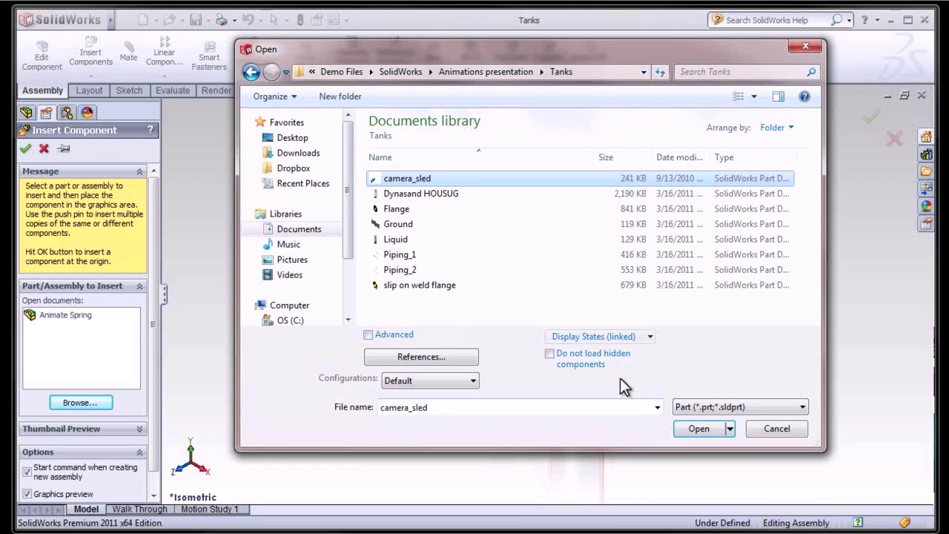
click(693, 430)
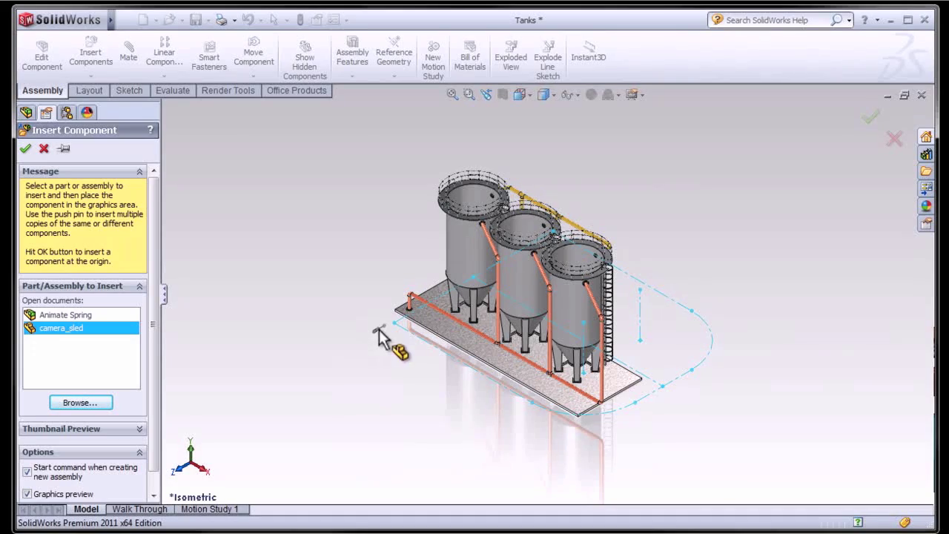
- Zoom in and place camera_sled just off the platform's front corner
scroll(382, 337, down, 6)
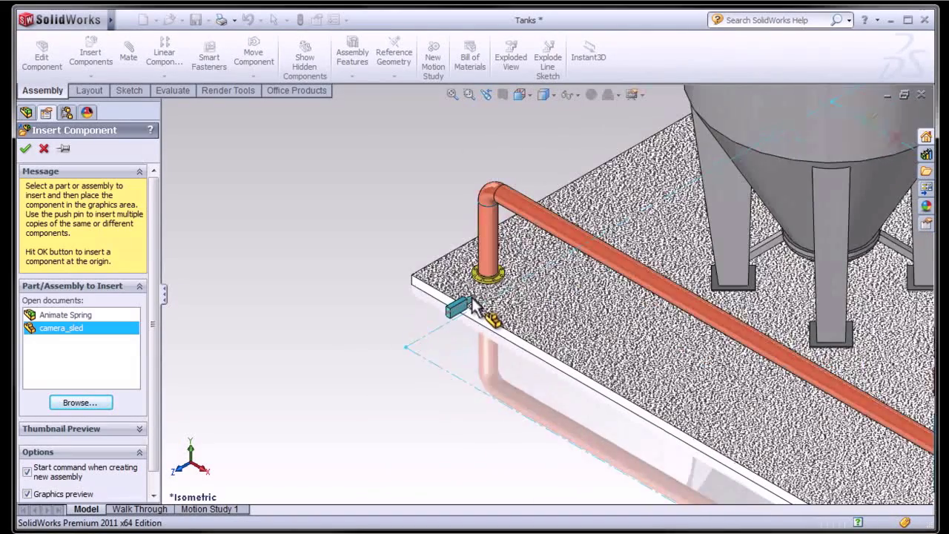
scroll(468, 307, down, 2)
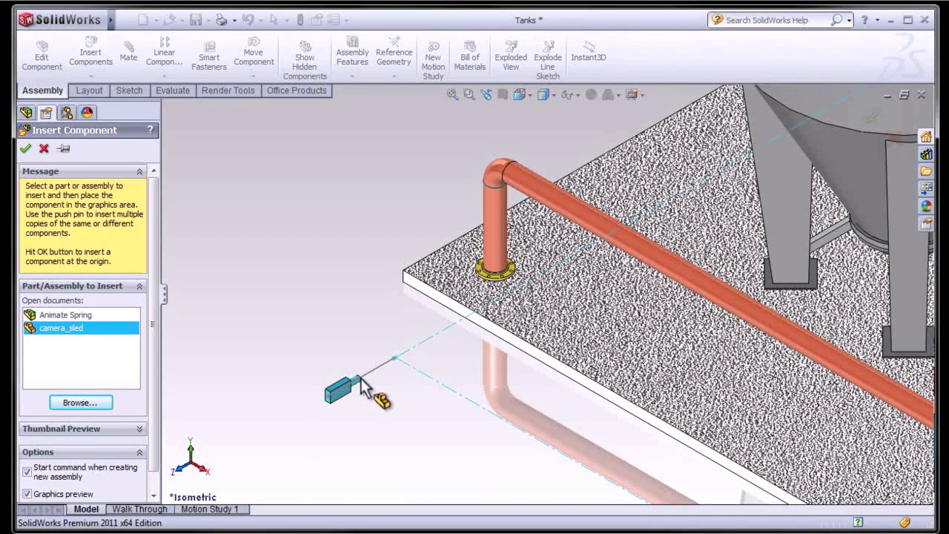
click(364, 387)
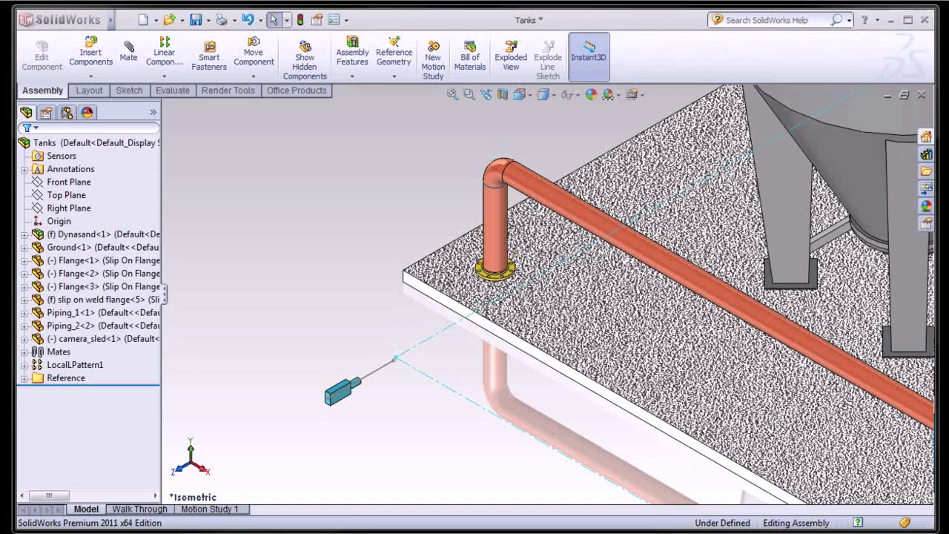
click(128, 54)
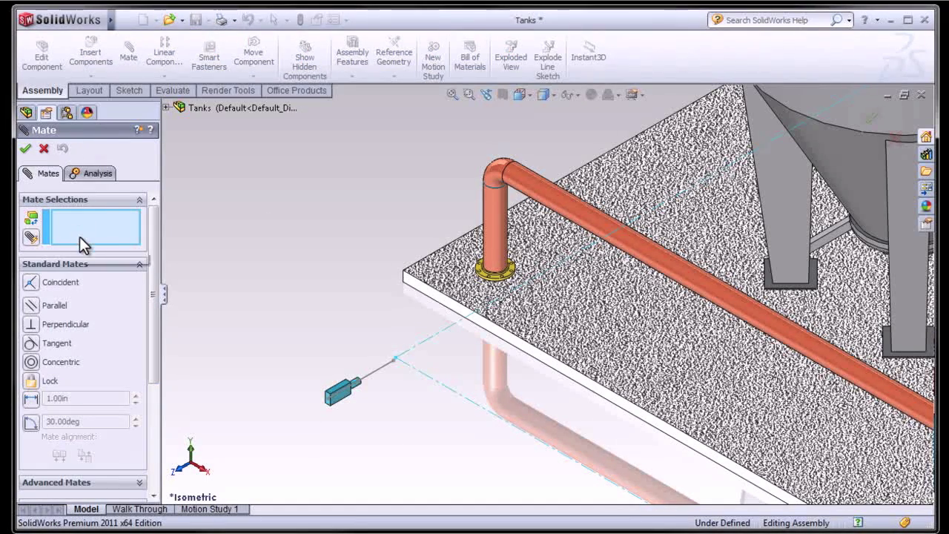
- With Use for positioning only checked, mate the sled's Point2 coincident to Walking Path Line6
drag(152, 221, 153, 327)
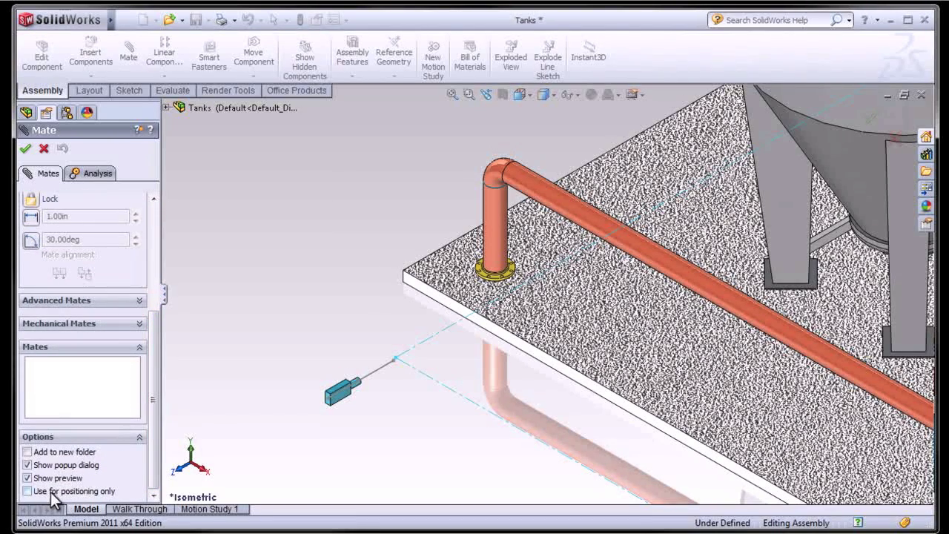
click(74, 491)
drag(148, 395, 172, 280)
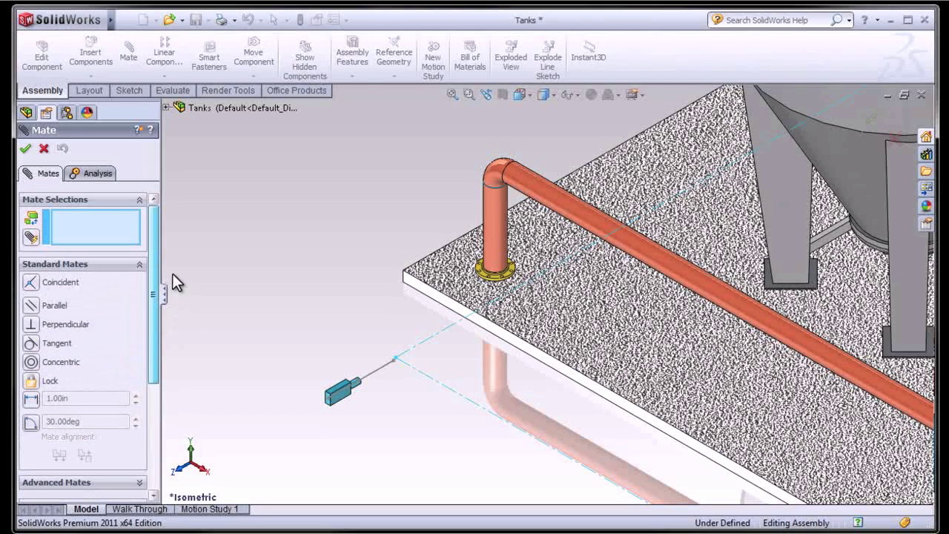
click(393, 361)
click(405, 364)
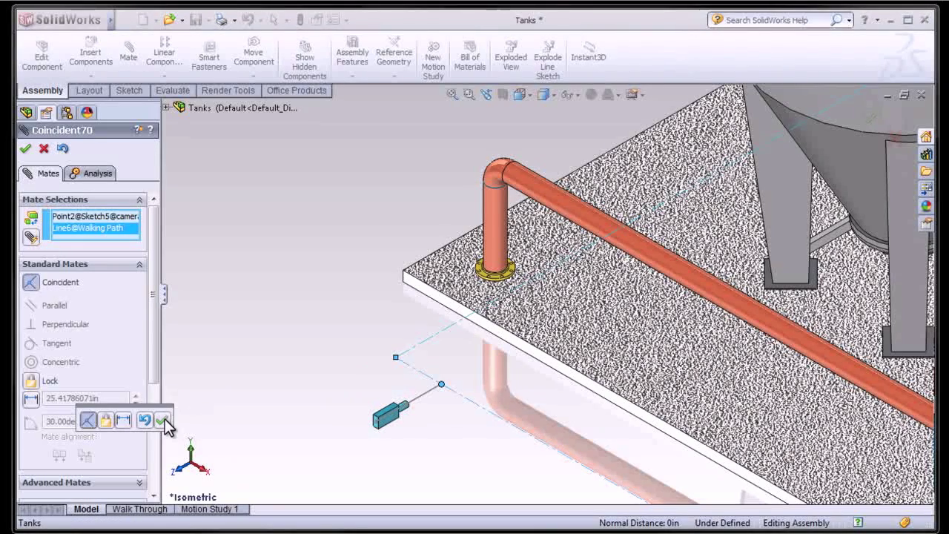
click(161, 420)
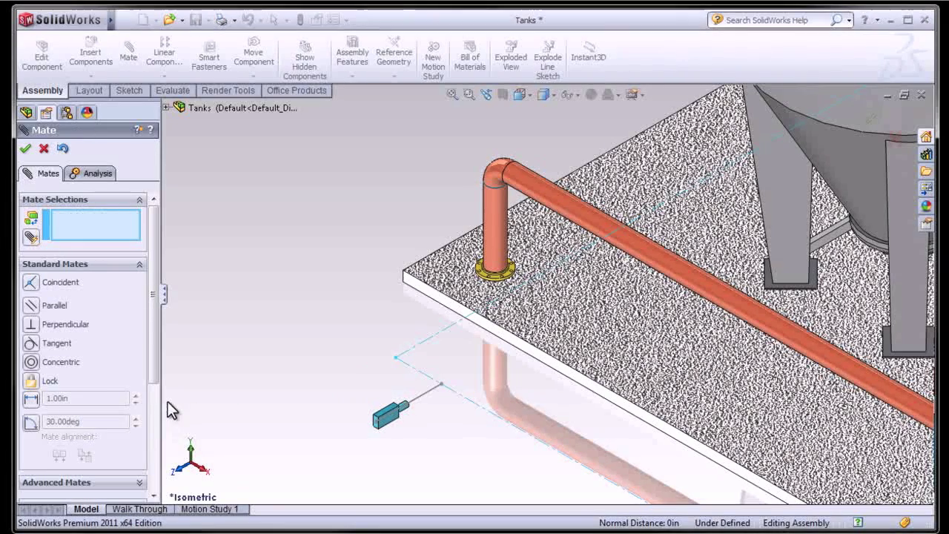
- Mate the sled's Line1 coincident to Walking Path Line7 and close the Mate dialog
click(390, 421)
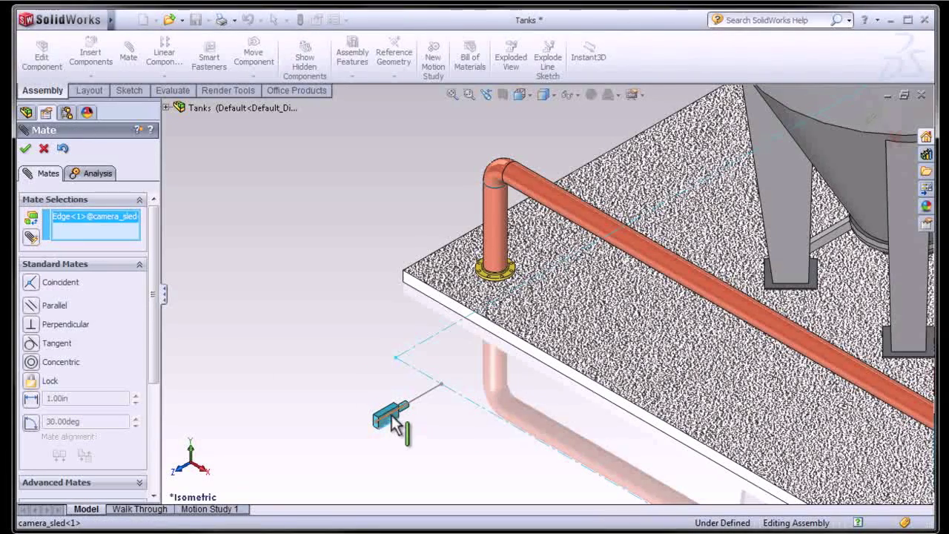
right_click(77, 234)
click(97, 244)
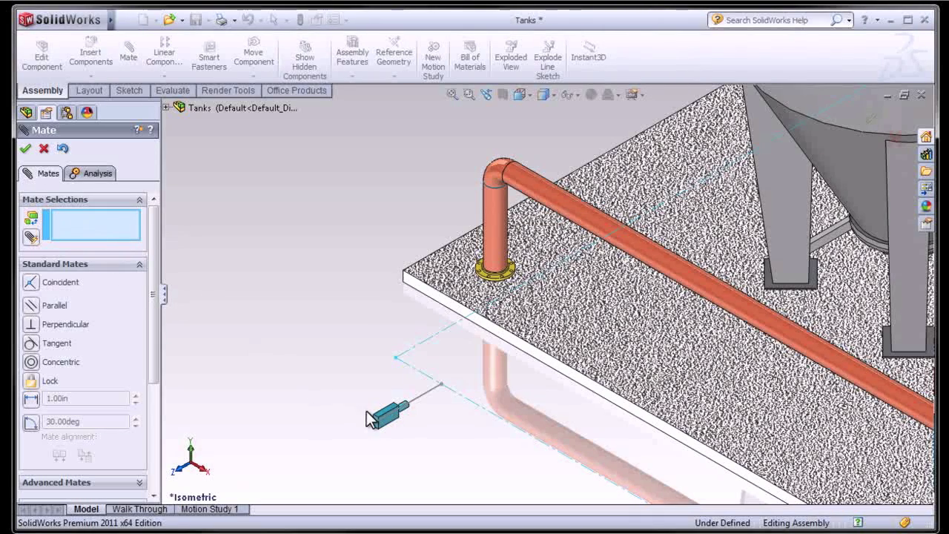
drag(386, 422, 350, 359)
click(347, 352)
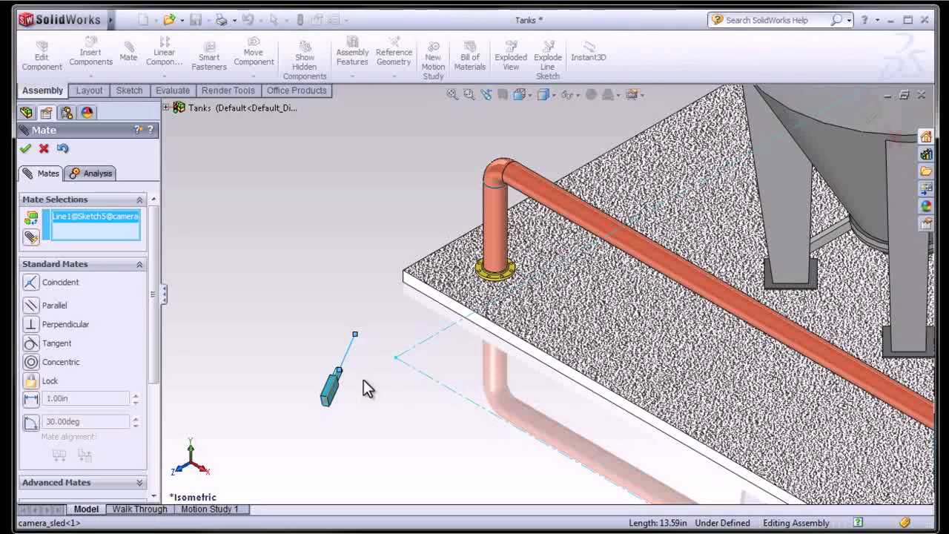
click(404, 363)
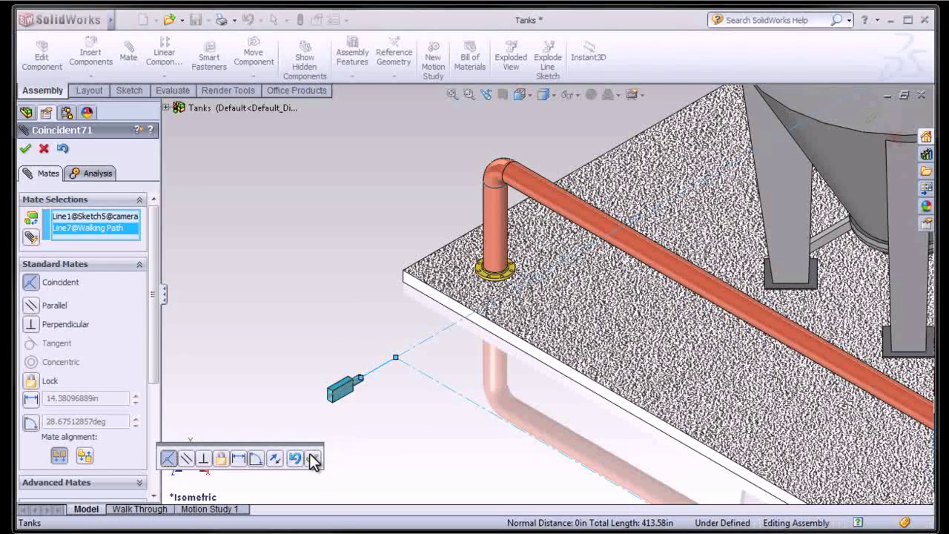
click(312, 458)
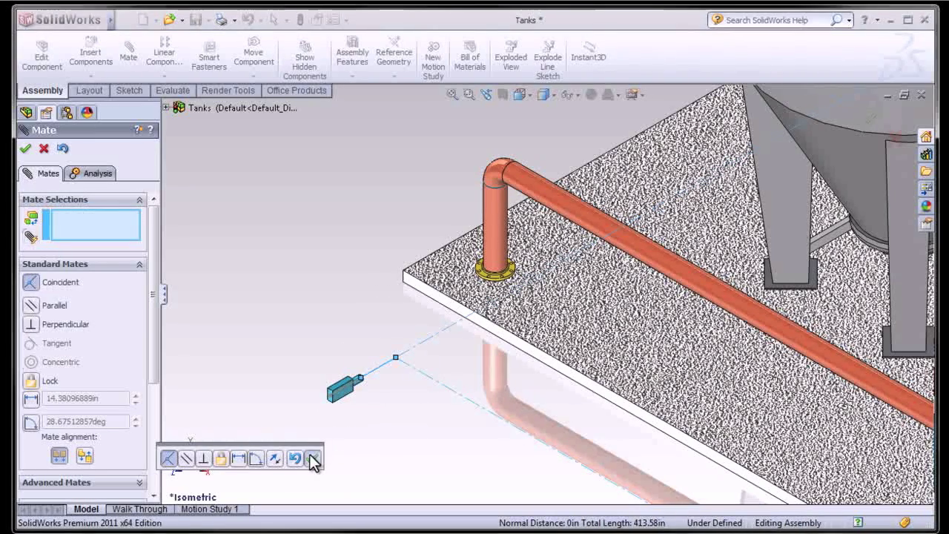
click(26, 149)
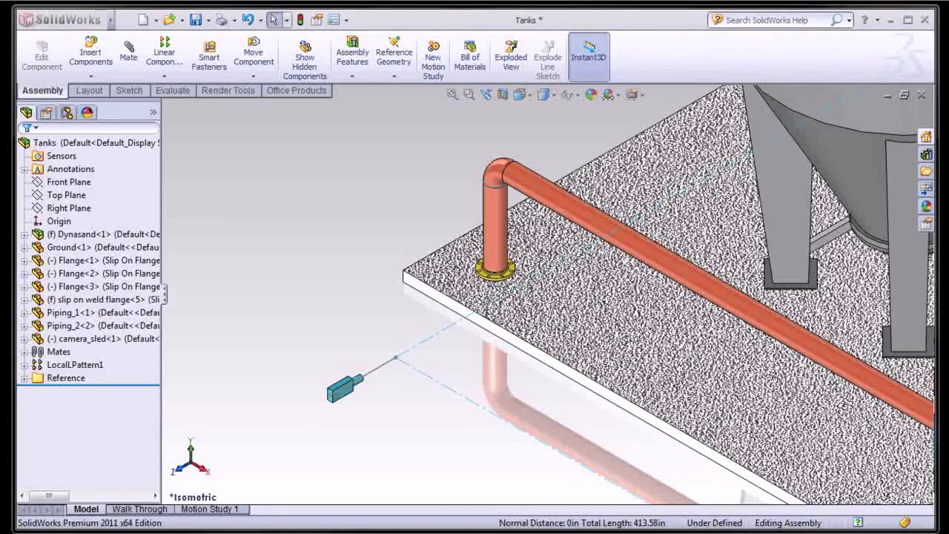
- Open Motion Study 1, orbit to show the whole tank platform, and set the timeline to 4 sec
click(208, 512)
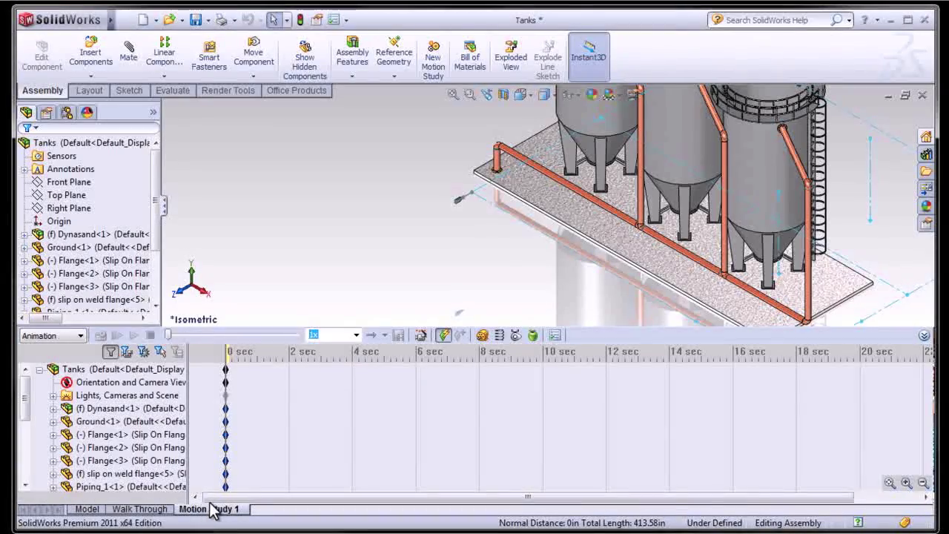
click(226, 488)
scroll(593, 208, up, 5)
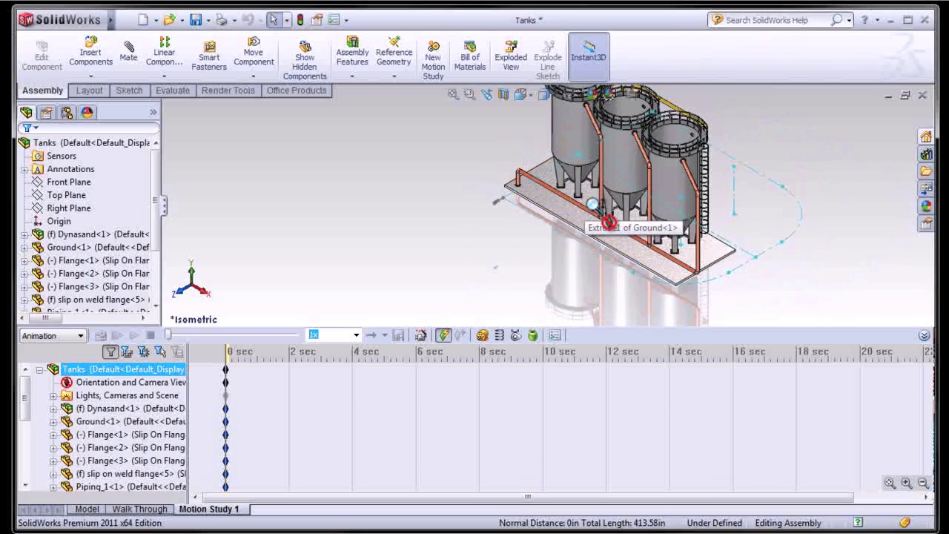
middle_drag(586, 207, 754, 155)
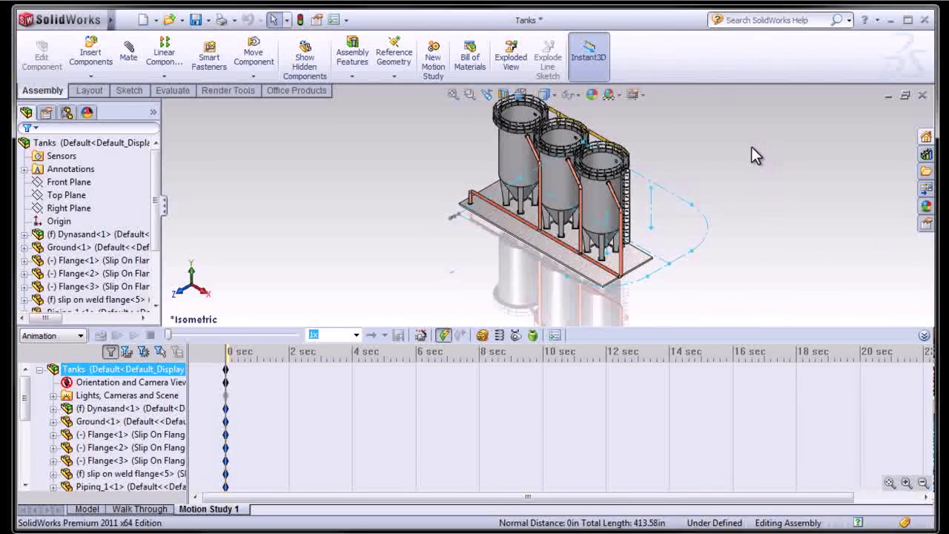
click(351, 418)
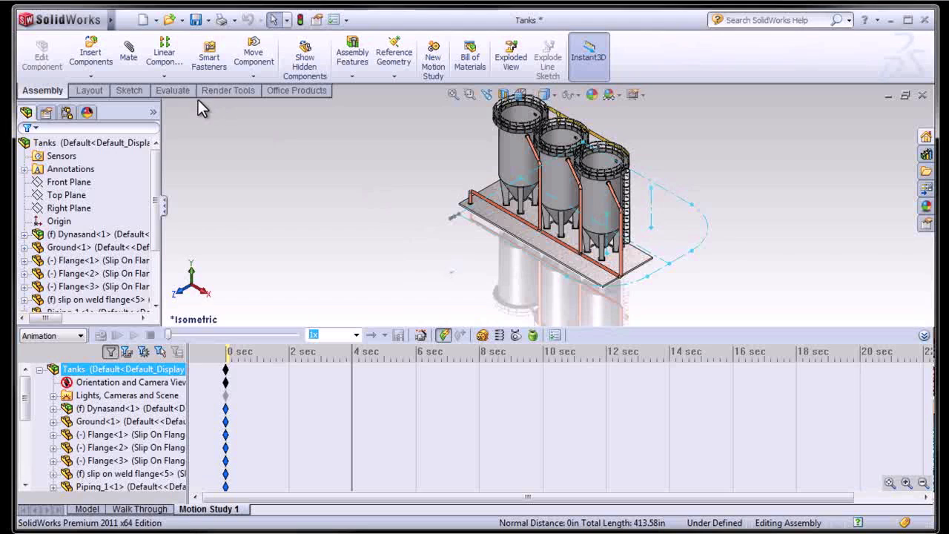
click(256, 64)
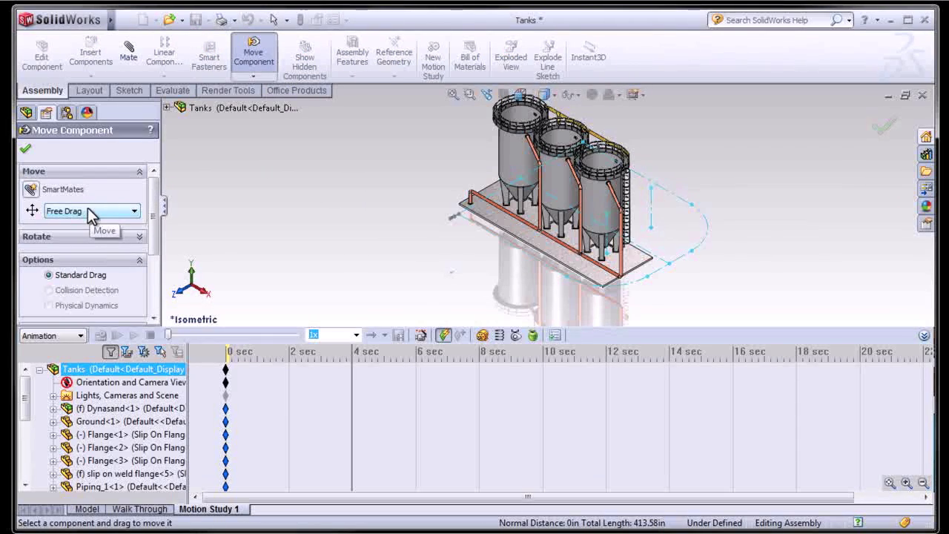
- Slide the camera sled Along Entity on the Walking Path line for a 4 sec key, then go to 6 sec
click(133, 214)
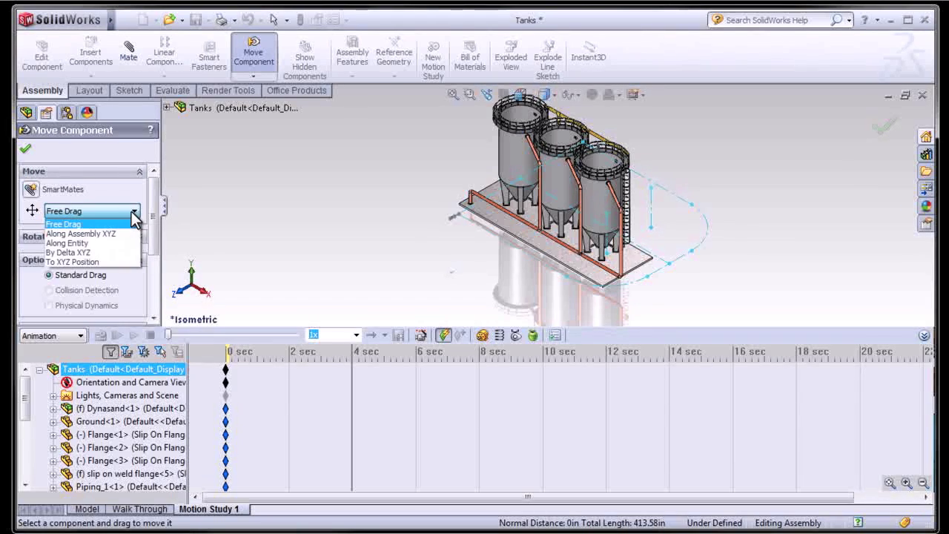
click(67, 244)
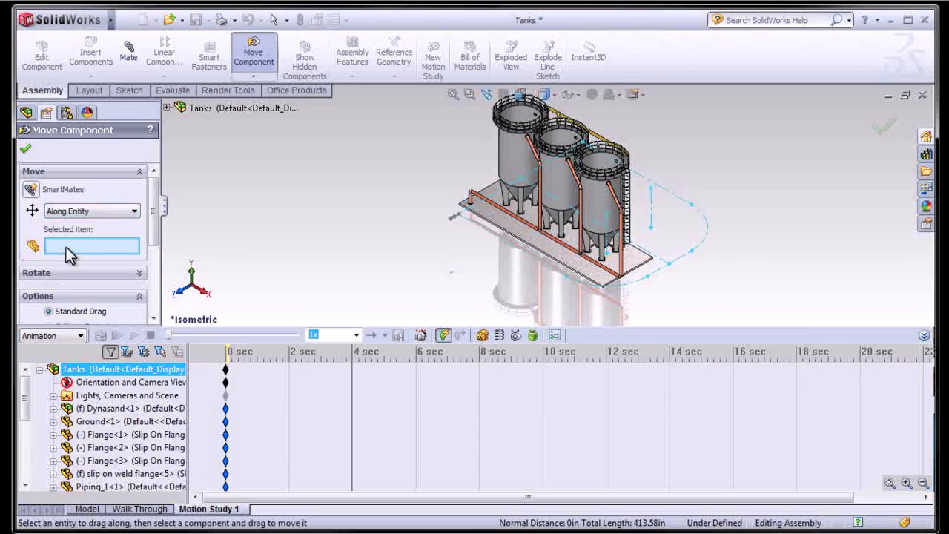
click(478, 236)
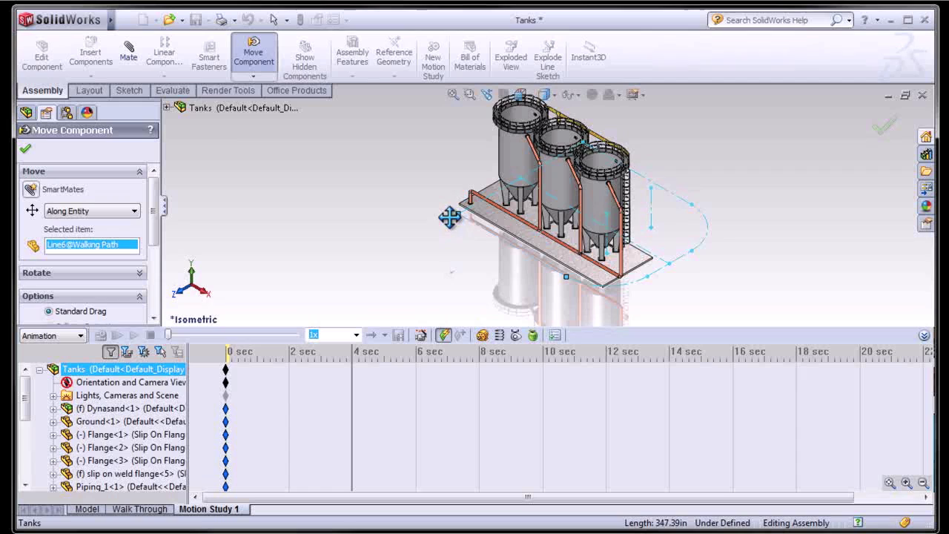
drag(453, 223, 606, 320)
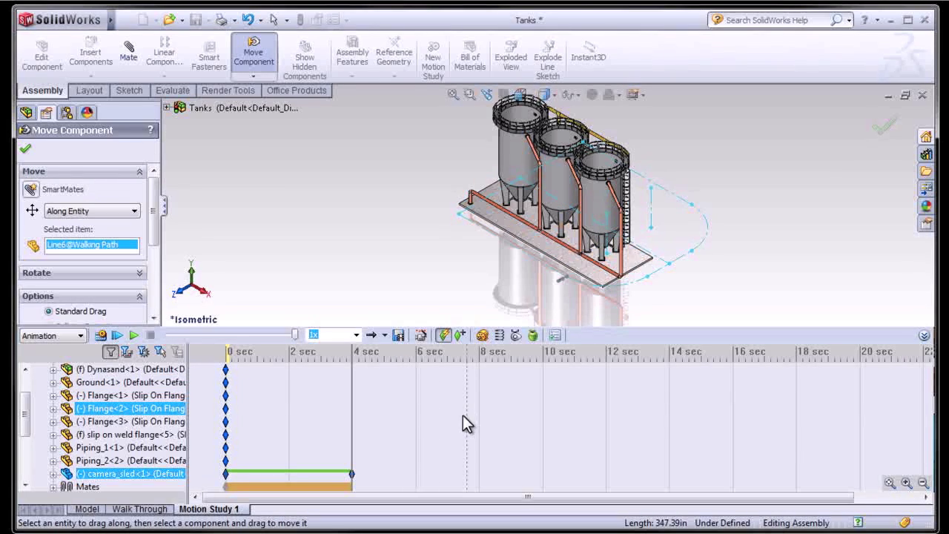
click(416, 430)
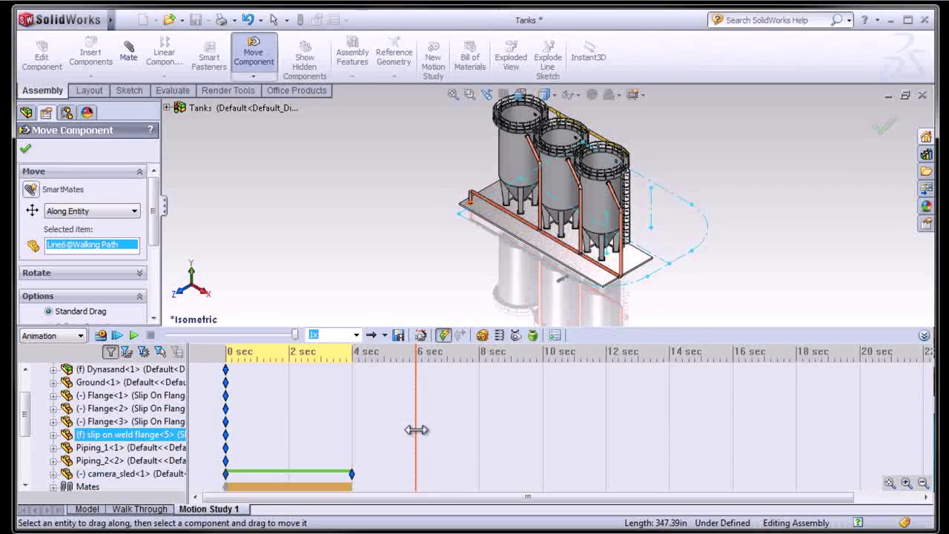
- Rotate the camera sled About Entity on Line2@Rotate About for a 6 sec key, then go to 8 sec
click(51, 274)
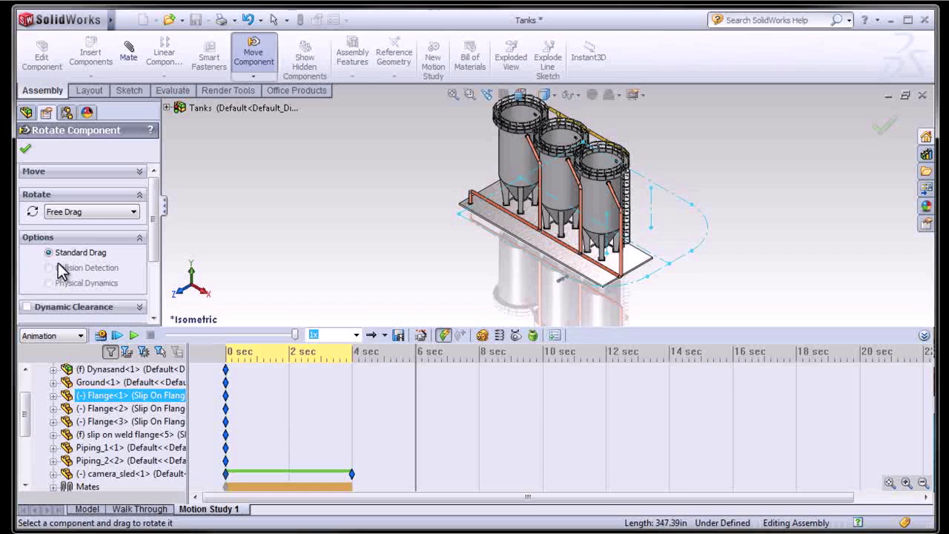
click(80, 213)
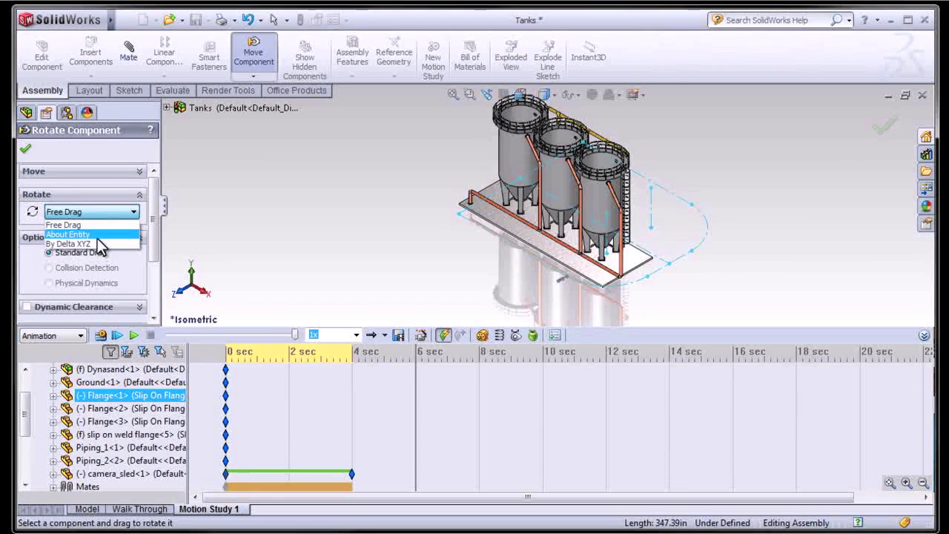
click(97, 233)
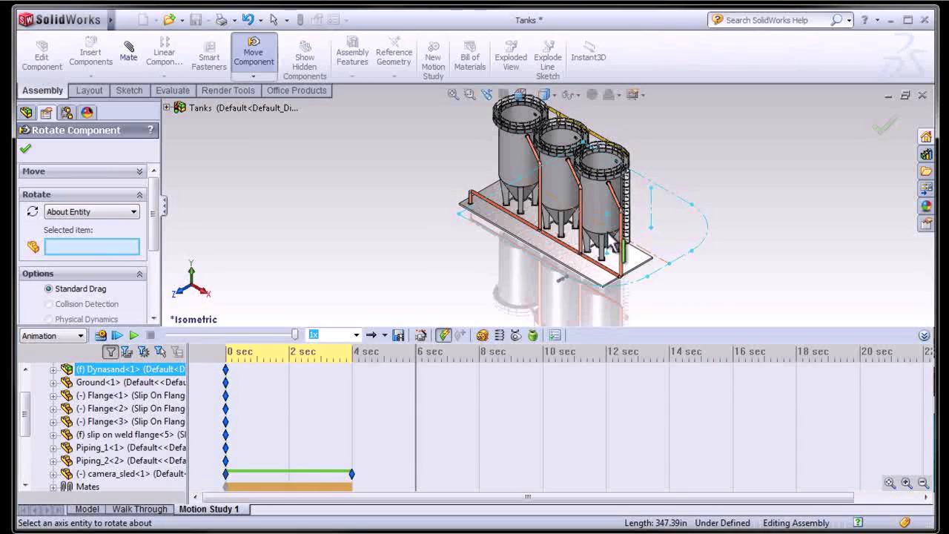
click(610, 244)
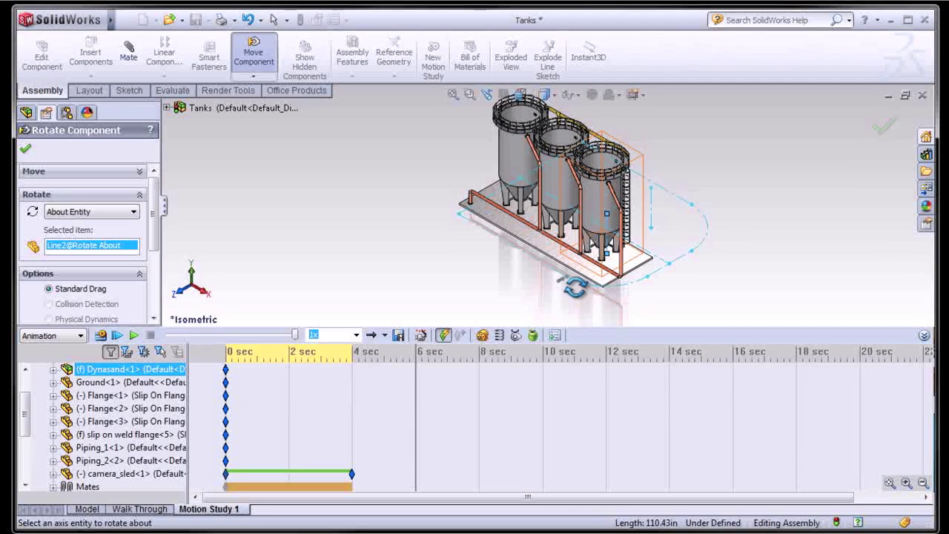
scroll(662, 280, down, 3)
scroll(663, 281, down, 2)
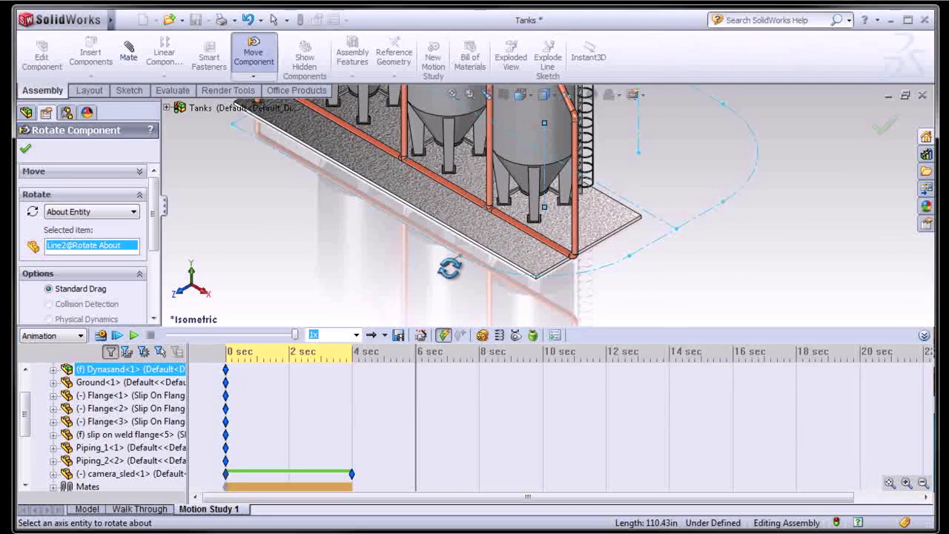
drag(450, 270, 500, 291)
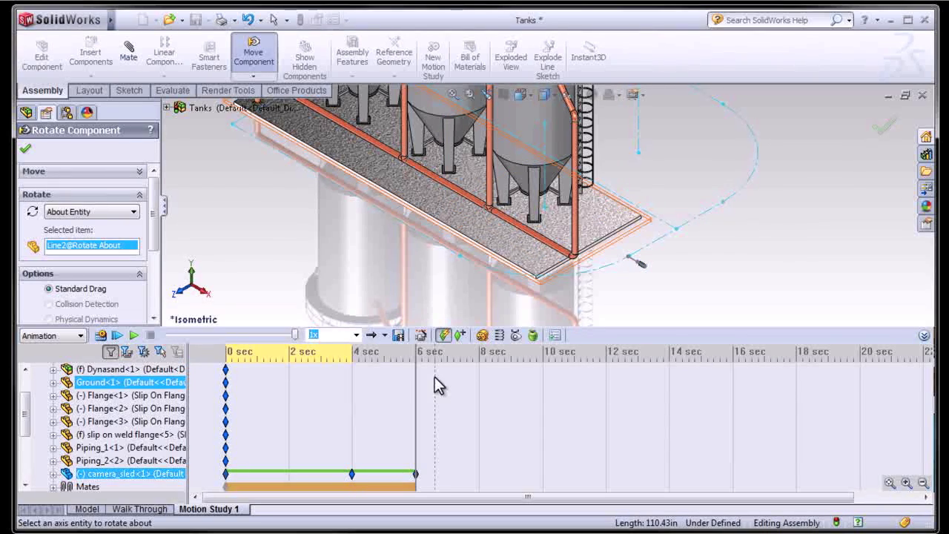
click(480, 443)
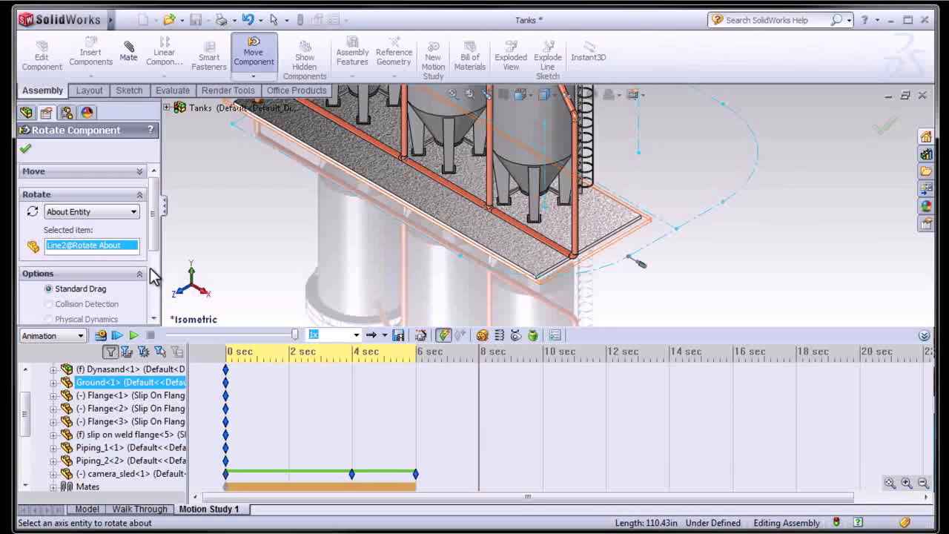
click(106, 173)
- Slide the sled Along Entity on Line5@Walking Path for the 8 sec key, then go to 10 sec
click(101, 213)
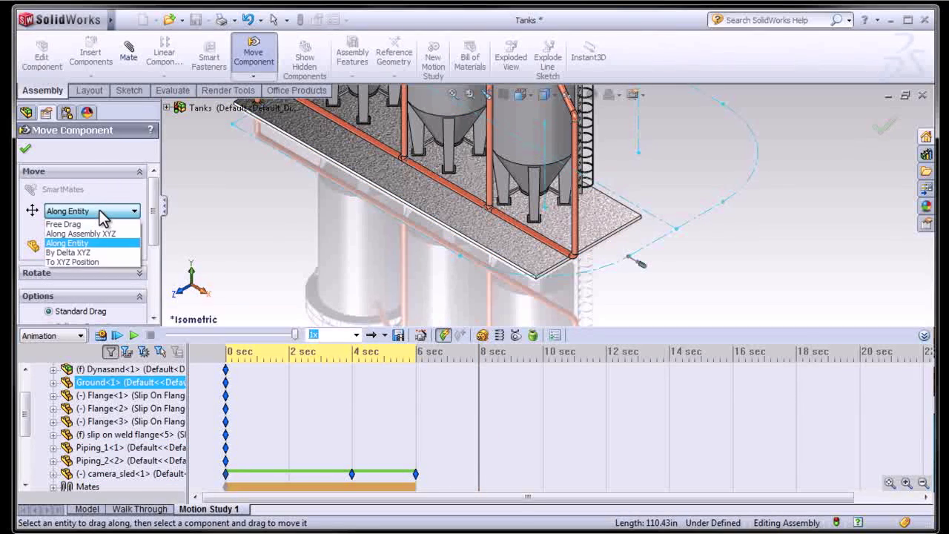
click(103, 217)
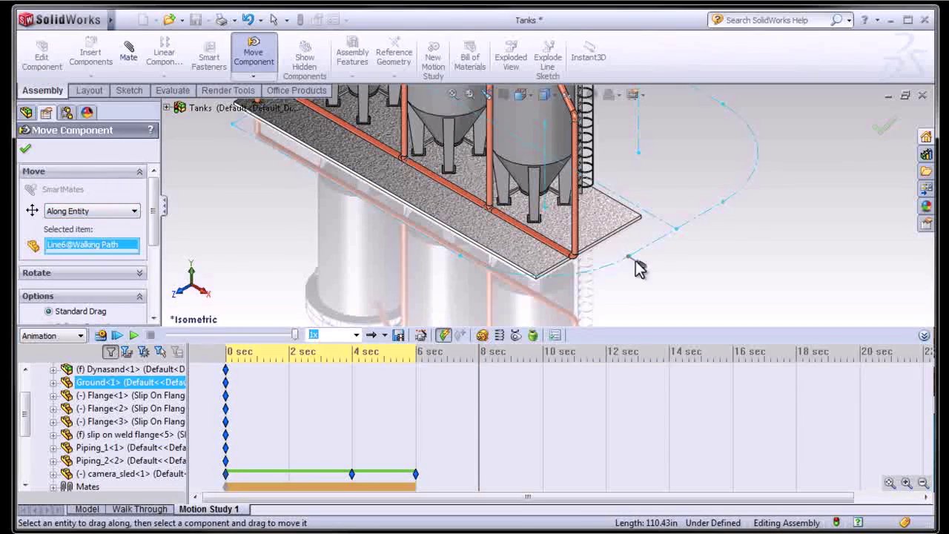
click(659, 239)
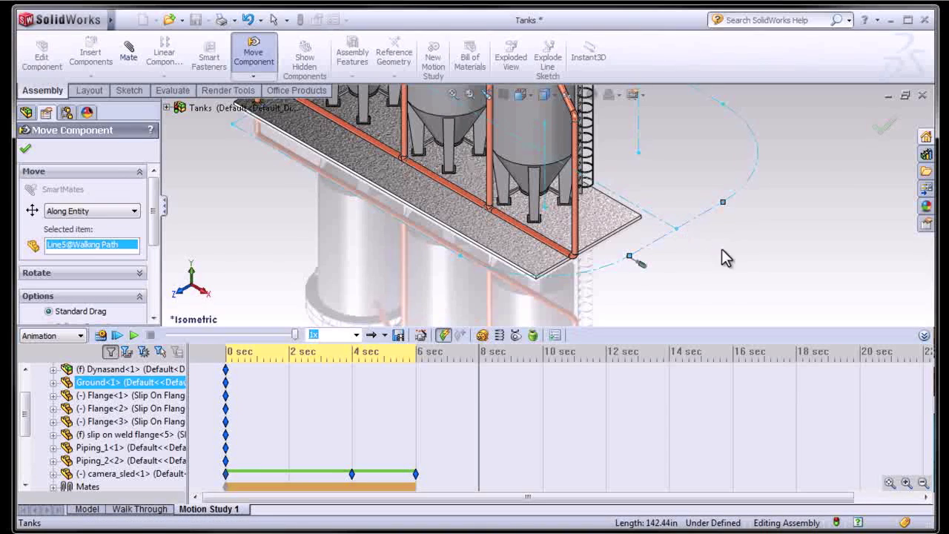
click(492, 451)
click(578, 369)
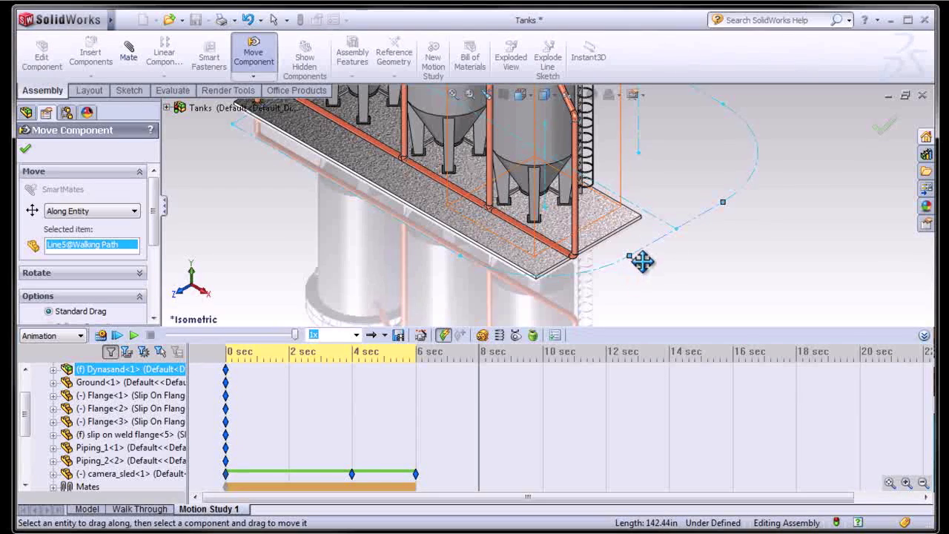
drag(648, 259, 731, 220)
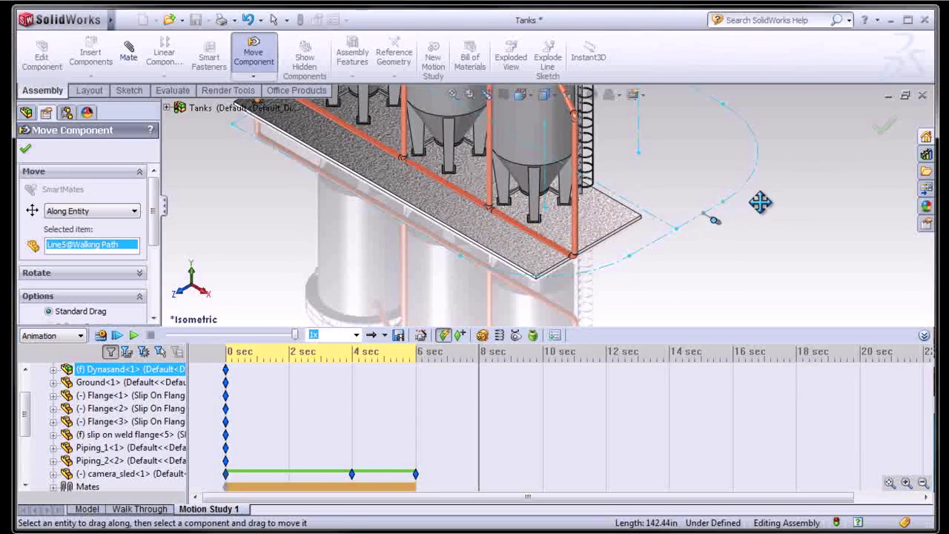
drag(760, 202, 788, 190)
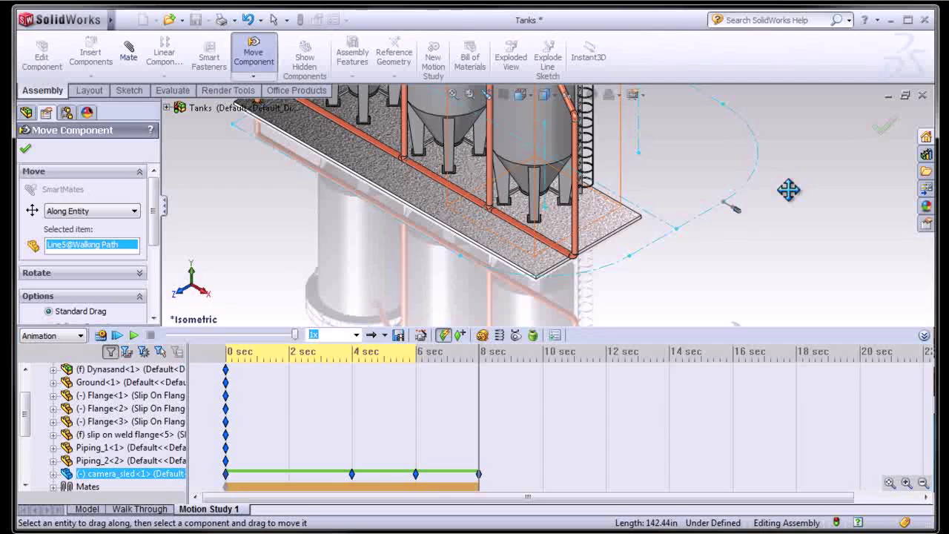
click(545, 447)
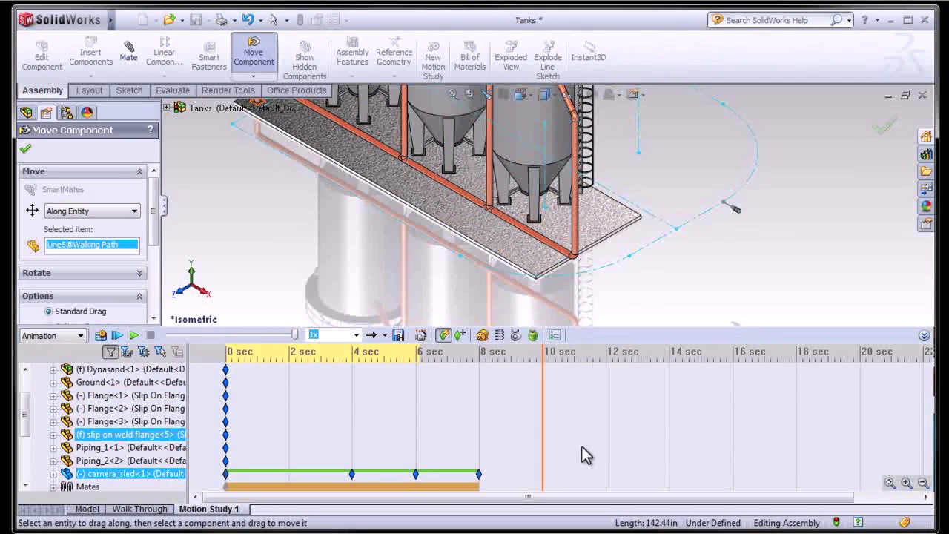
click(137, 276)
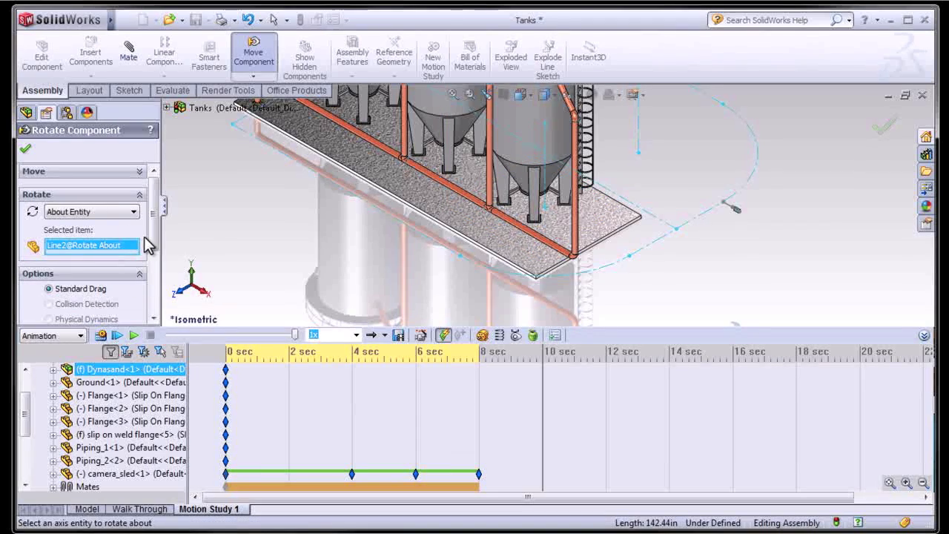
- Rotate the sled about Line1@Rotate About for the 10 sec key, with the timeline near 14 sec
click(637, 129)
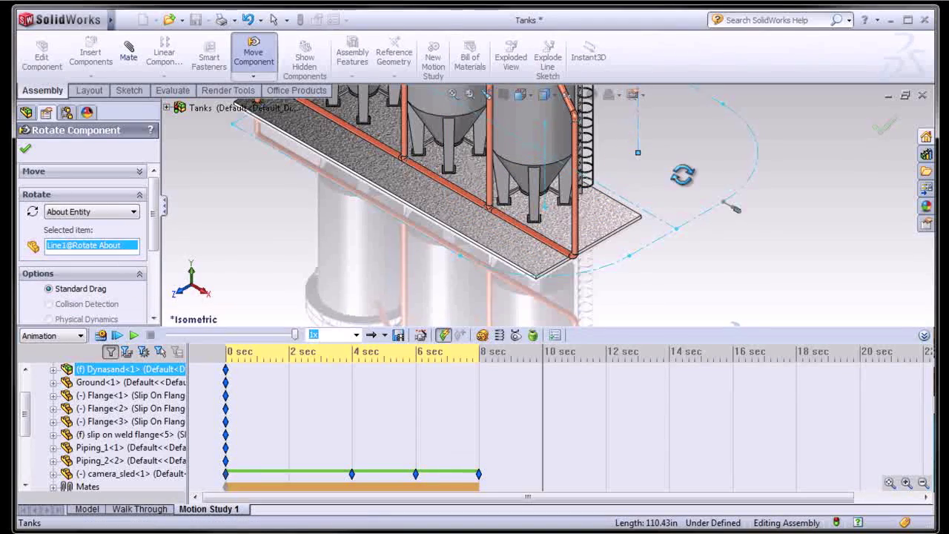
mouse_move(683, 174)
mouse_down()
mouse_move(674, 176)
mouse_move(674, 107)
mouse_move(701, 126)
mouse_move(628, 280)
mouse_move(681, 203)
mouse_move(695, 219)
mouse_up()
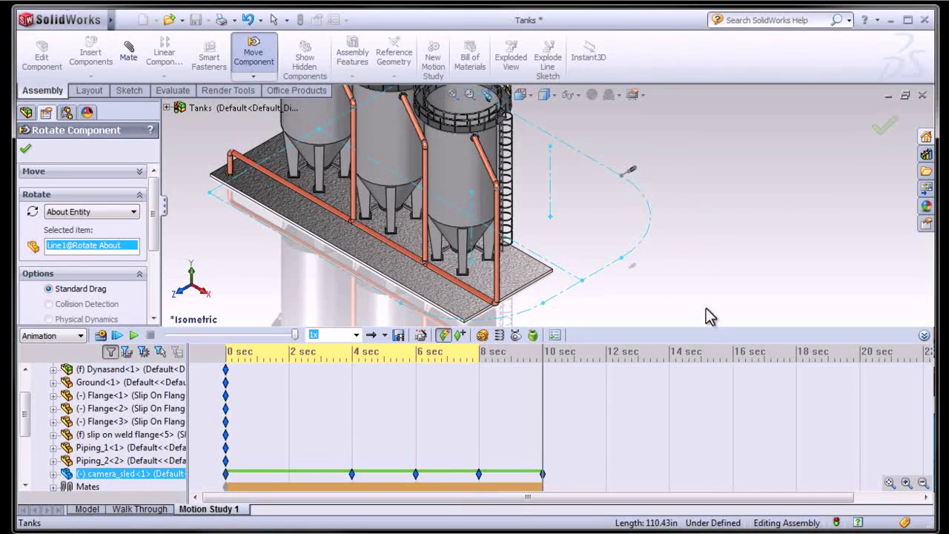
click(670, 450)
drag(615, 212, 595, 187)
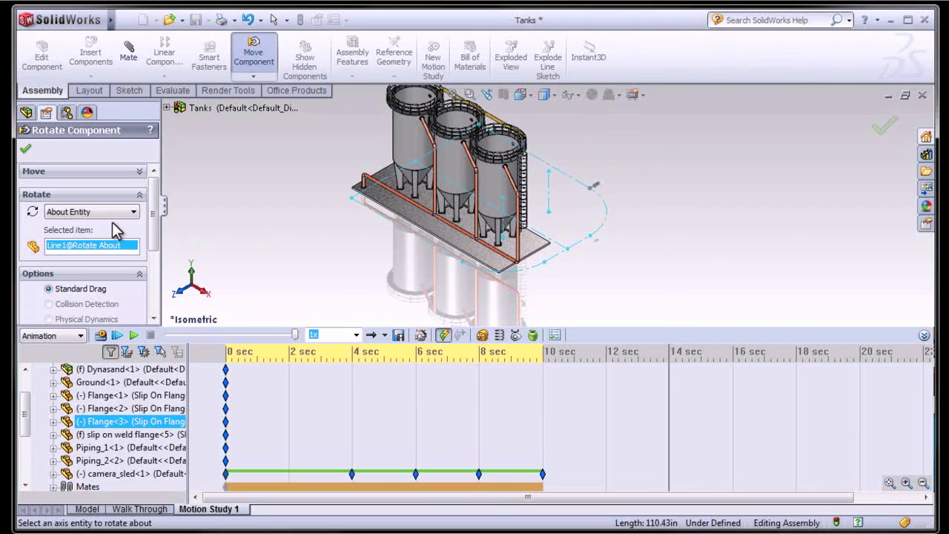
- Slide the sled Along Entity on Line4@Walking Path, keying the final stretch at 14 sec
click(95, 175)
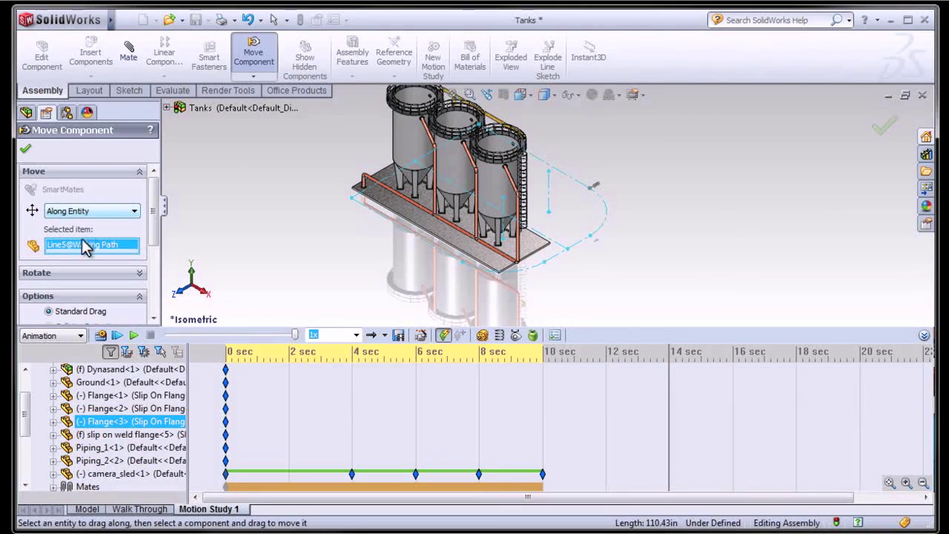
click(558, 173)
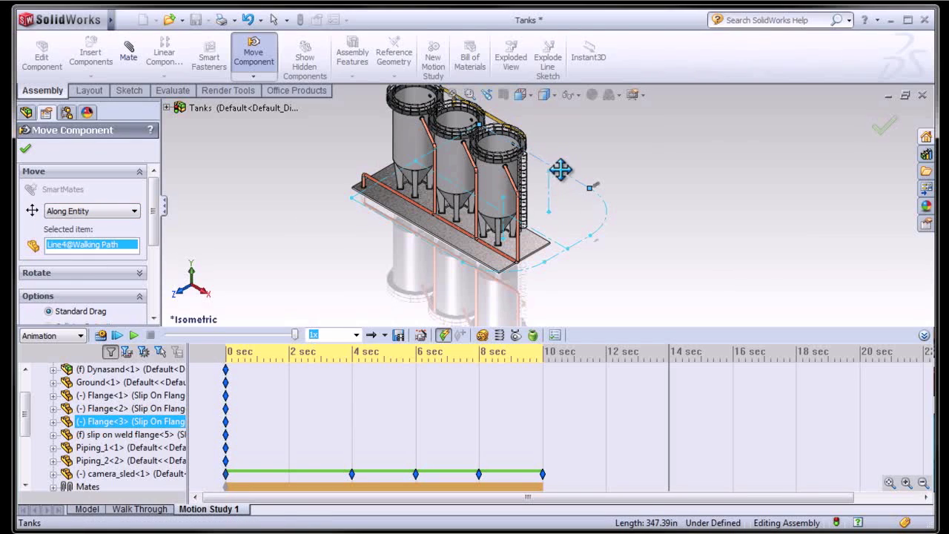
drag(562, 170, 435, 85)
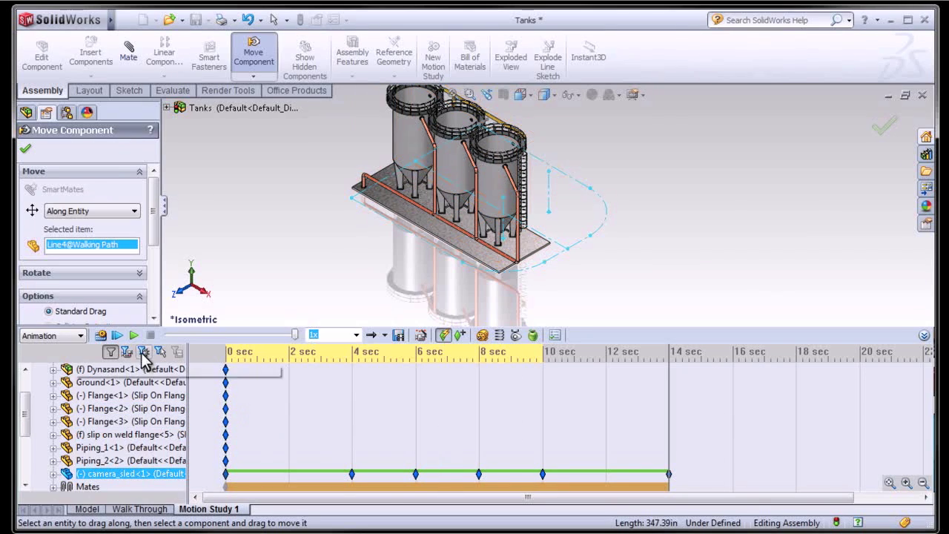
click(118, 336)
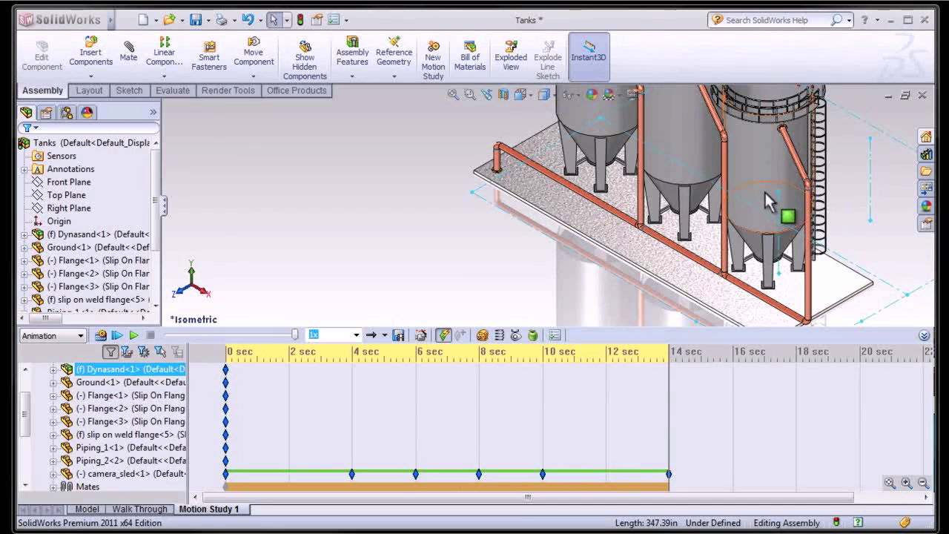
- Scroll the MotionManager tree back to its top after previewing the 14-second walkthrough
scroll(556, 255, up, 5)
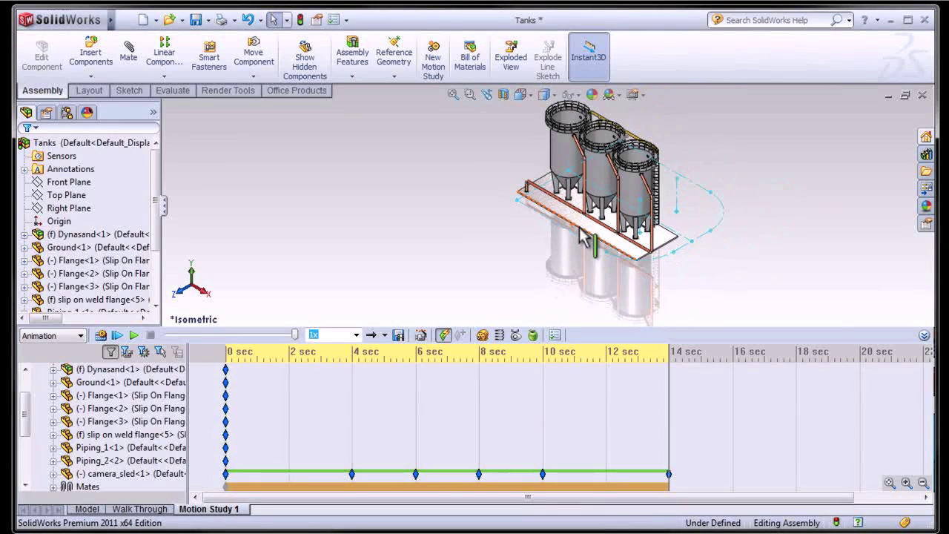
scroll(571, 133, down, 1)
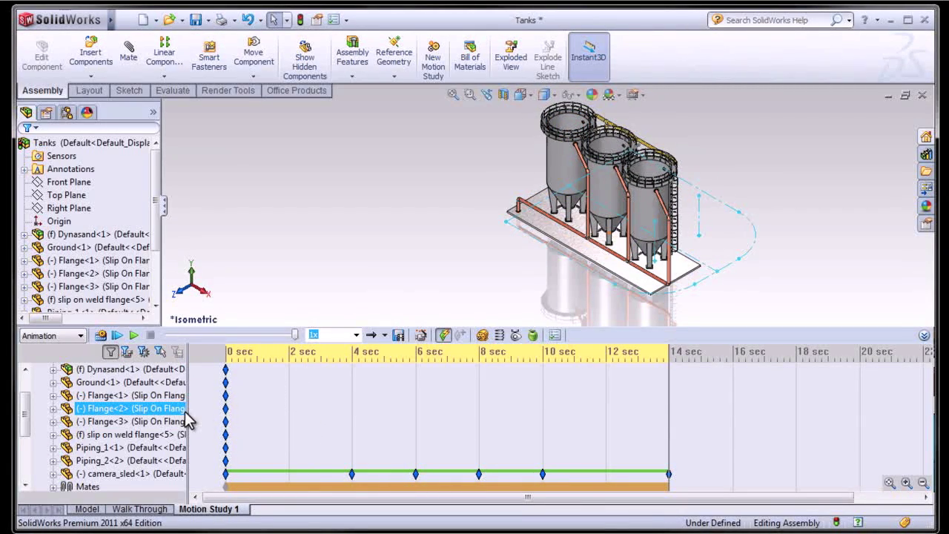
scroll(29, 430, up, 2)
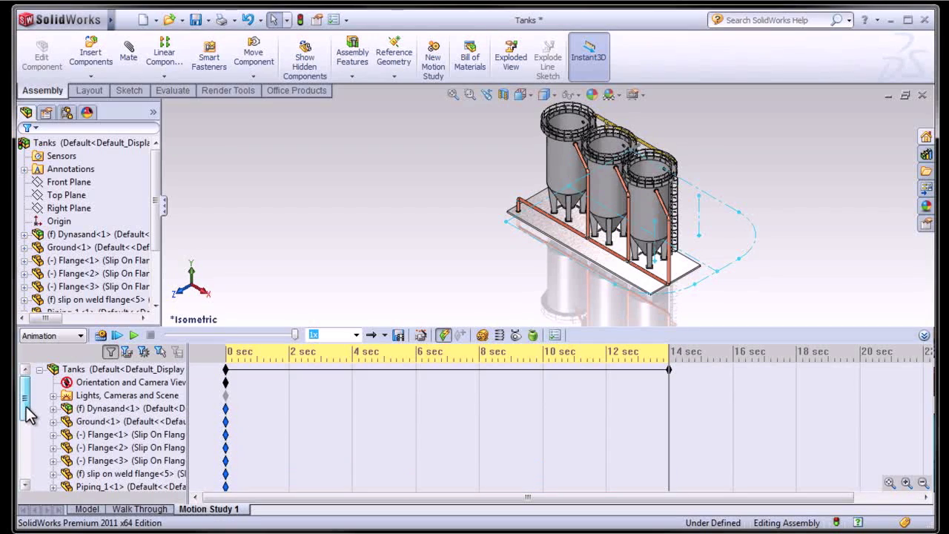
- Return the timeline to 0 sec and add a new camera from Lights, Cameras and Scene
click(227, 366)
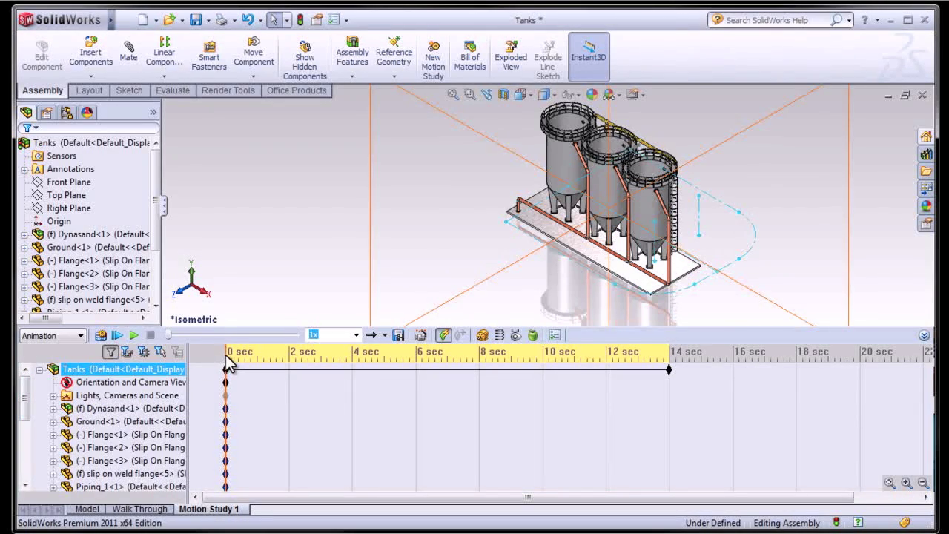
right_click(110, 398)
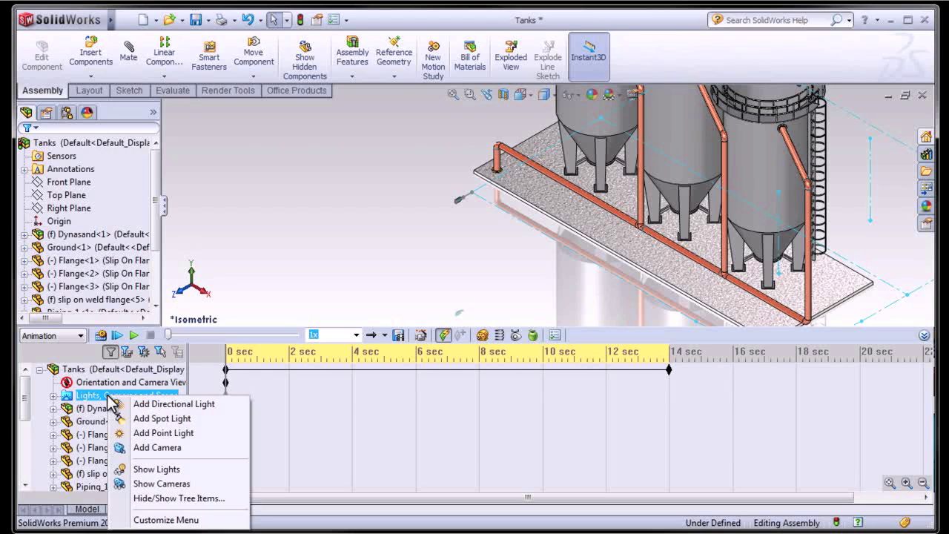
click(157, 448)
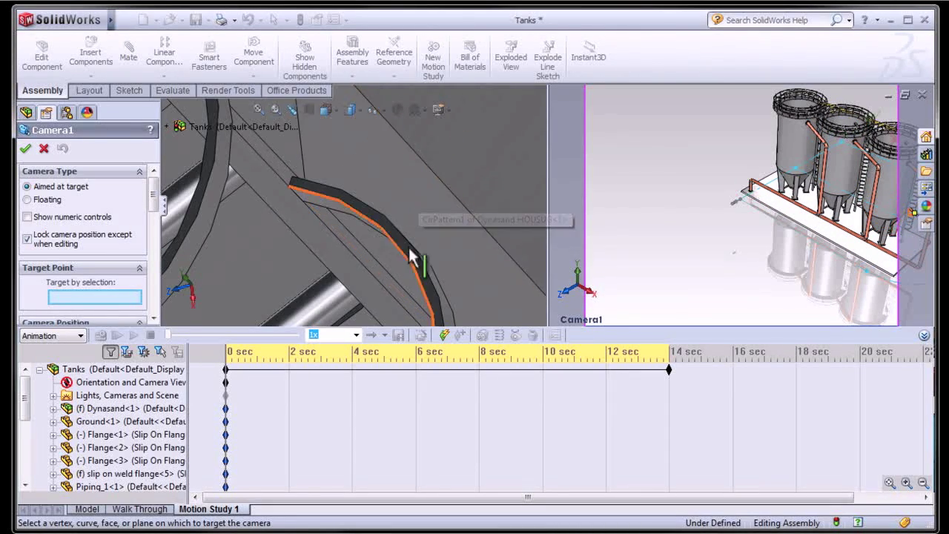
- Zoom out, orbit the tanks upright, and zoom back in on the camera sled by the orange pipe
scroll(342, 236, up, 2)
scroll(338, 237, up, 5)
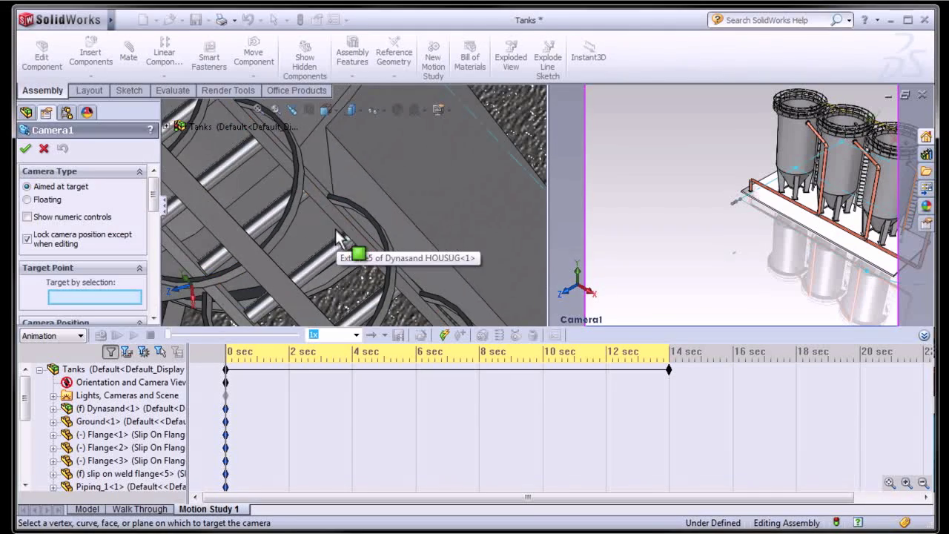
scroll(332, 253, up, 8)
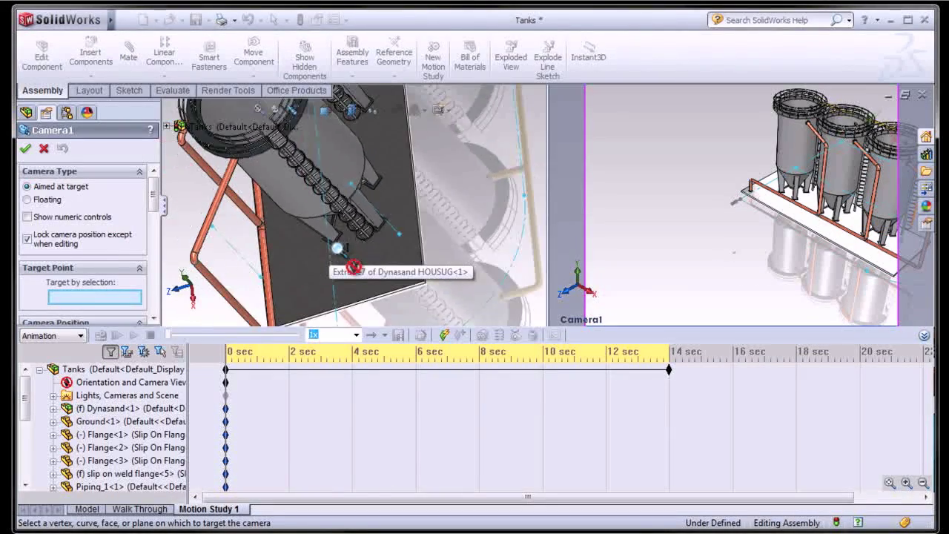
scroll(329, 263, up, 2)
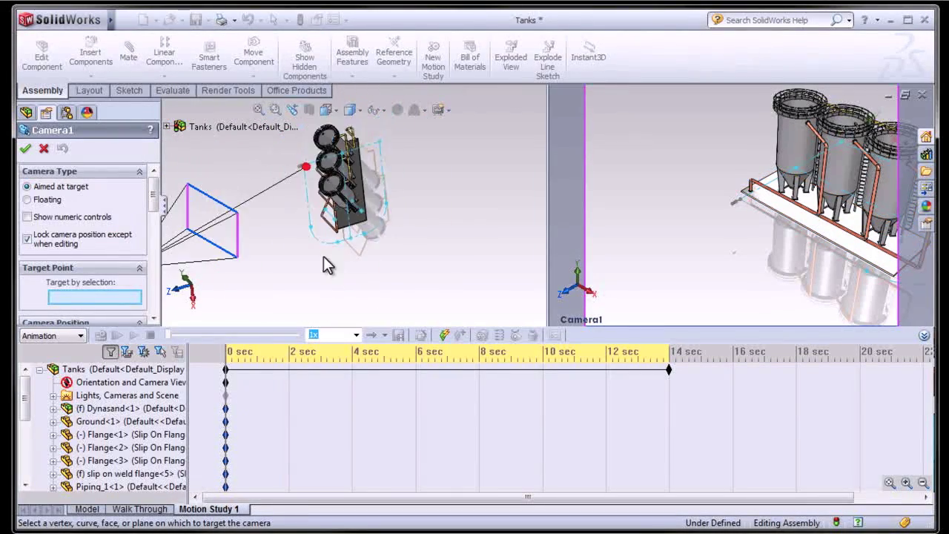
middle_drag(329, 264, 329, 223)
scroll(304, 196, down, 8)
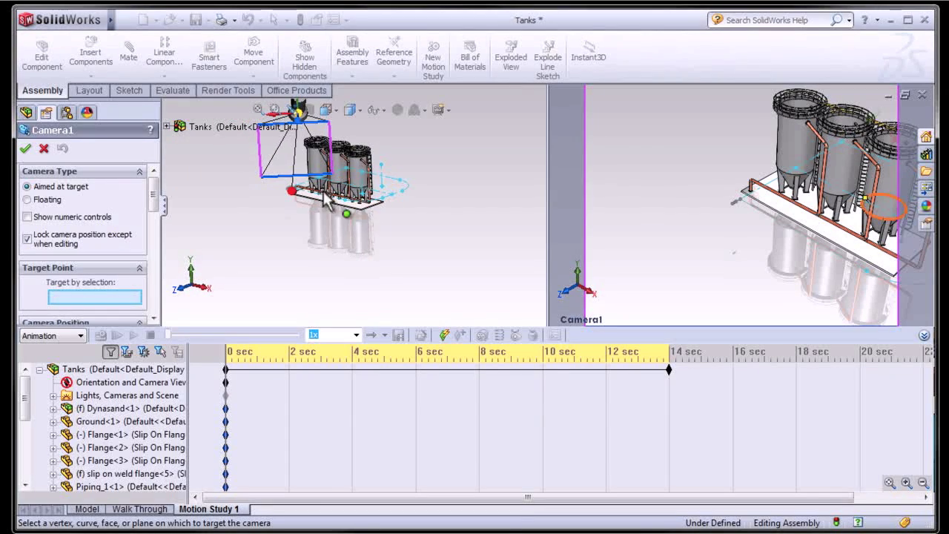
scroll(302, 195, down, 6)
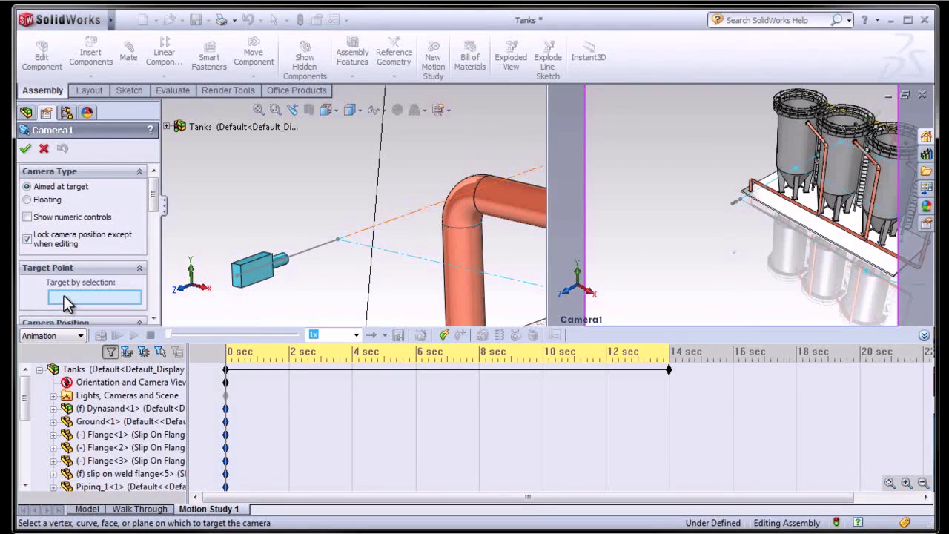
- Set Camera1's target to Point2 and position to Point1 on the sled centerline, with roll from a sled face
click(284, 259)
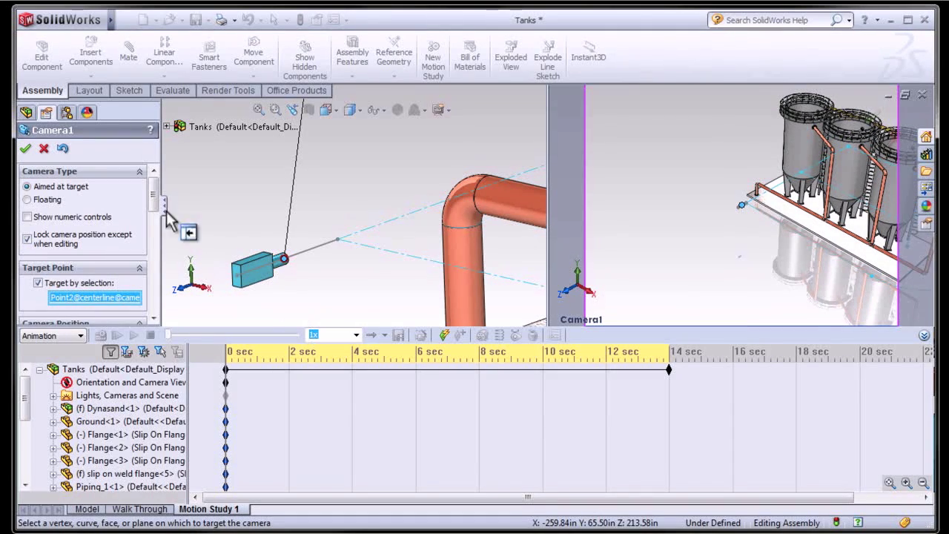
drag(155, 201, 158, 213)
scroll(155, 216, down, 3)
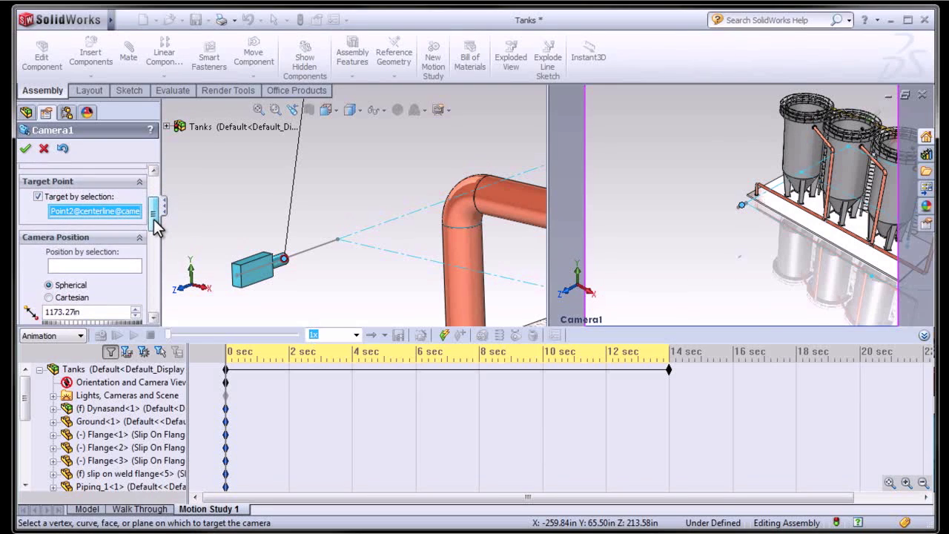
click(100, 266)
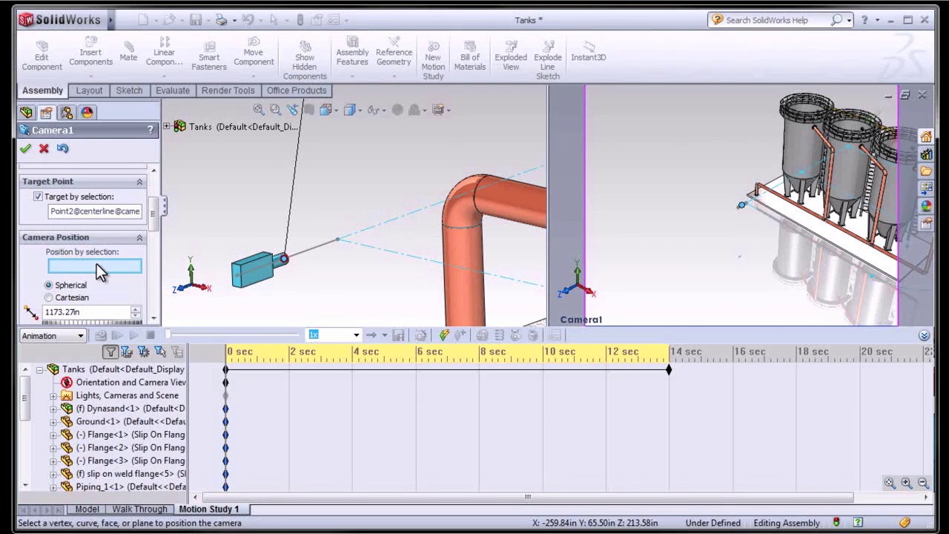
click(237, 277)
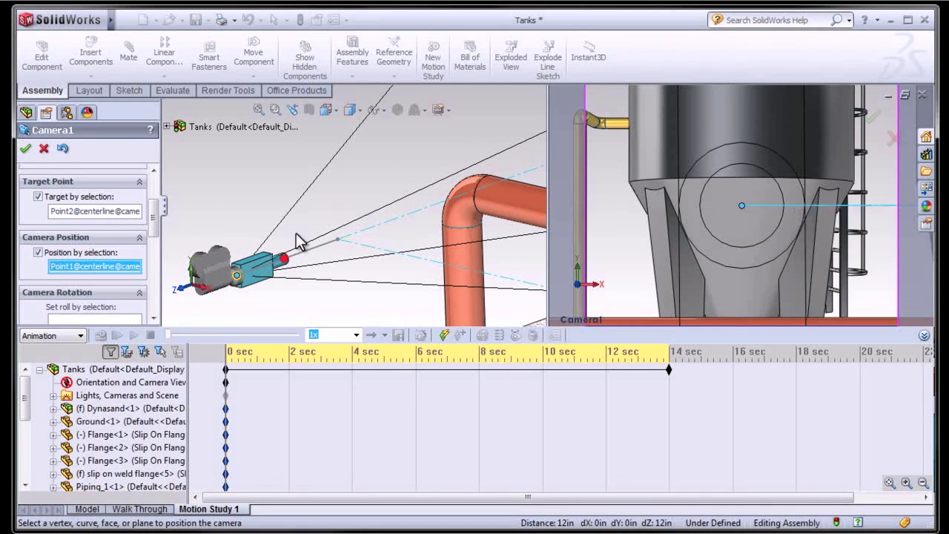
click(117, 317)
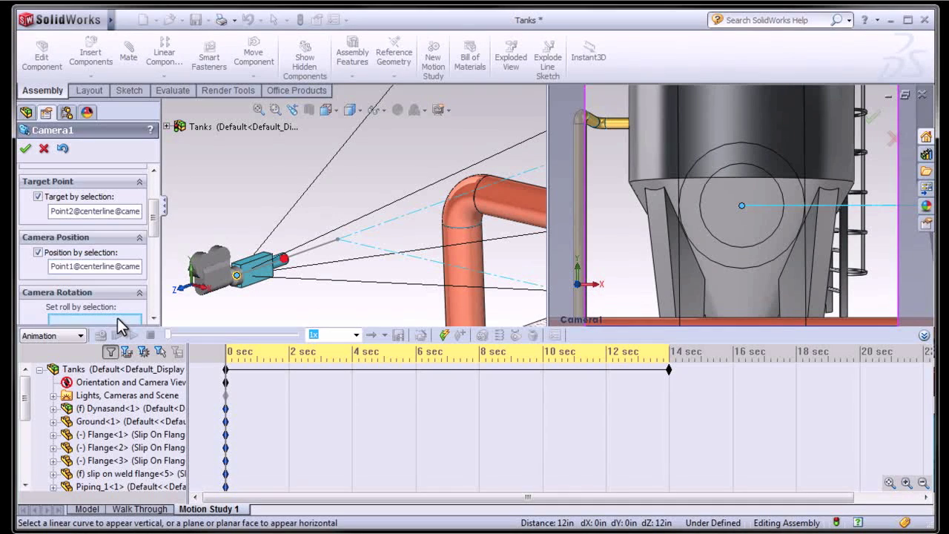
click(250, 260)
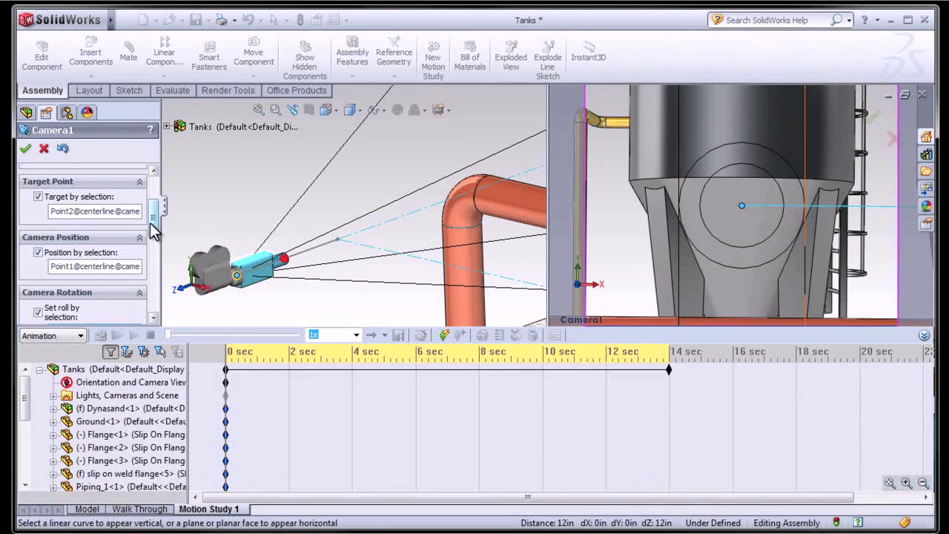
- Switch Camera1's lens preset to 24mm Wide Angle (53.13deg) and accept the camera settings
drag(153, 219, 157, 283)
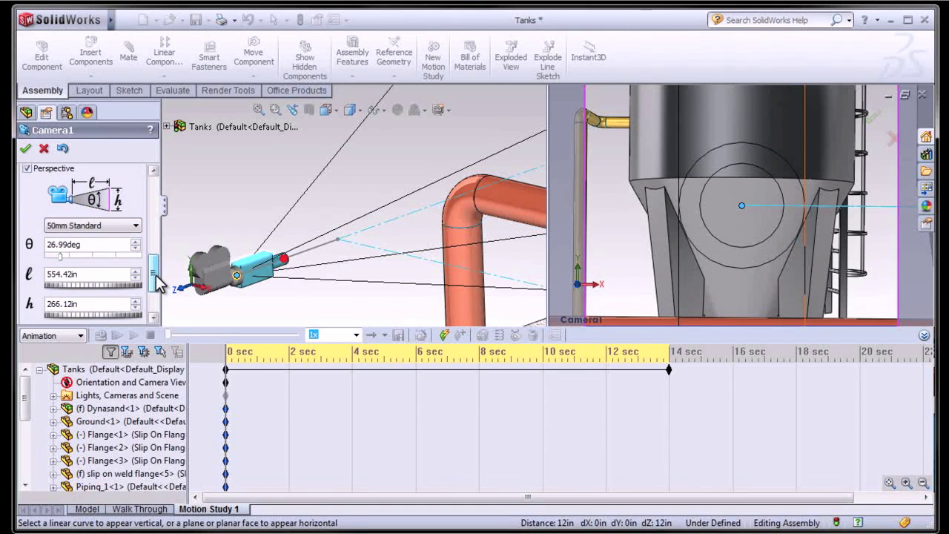
click(102, 227)
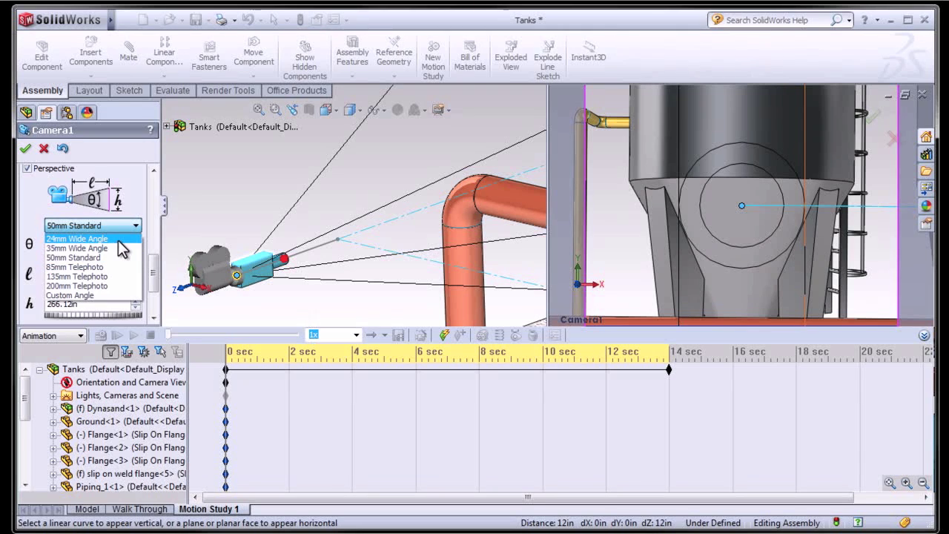
click(120, 239)
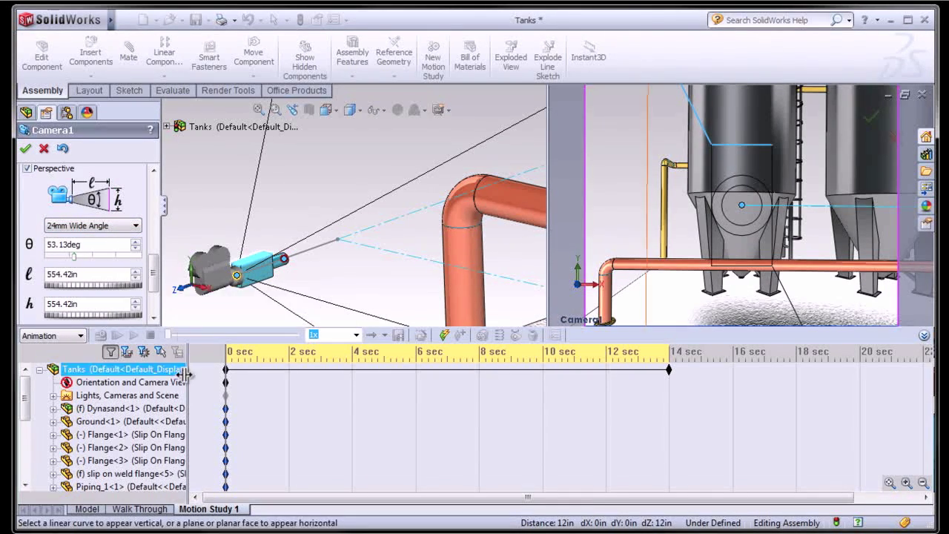
click(26, 149)
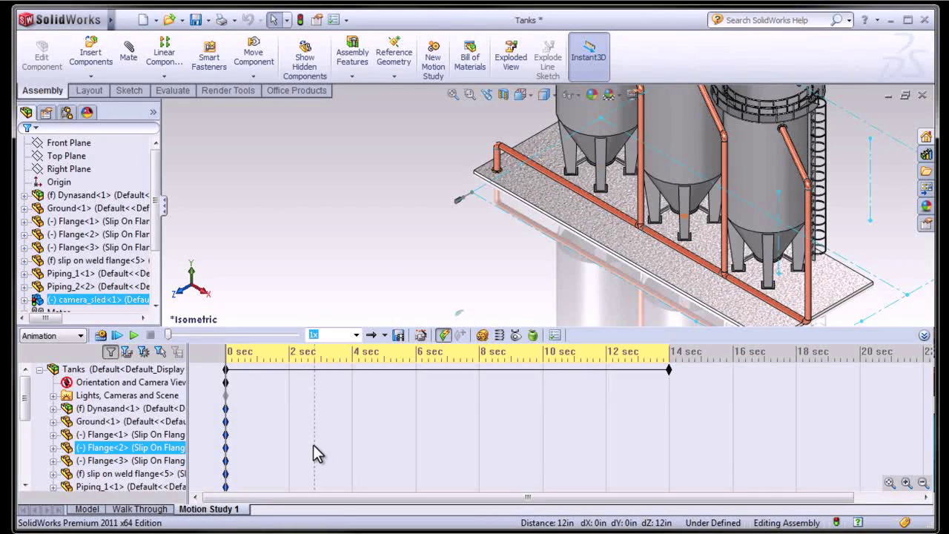
- Disable View Key Creation on Orientation and Camera Views, then switch to Camera1's Camera View
right_click(163, 387)
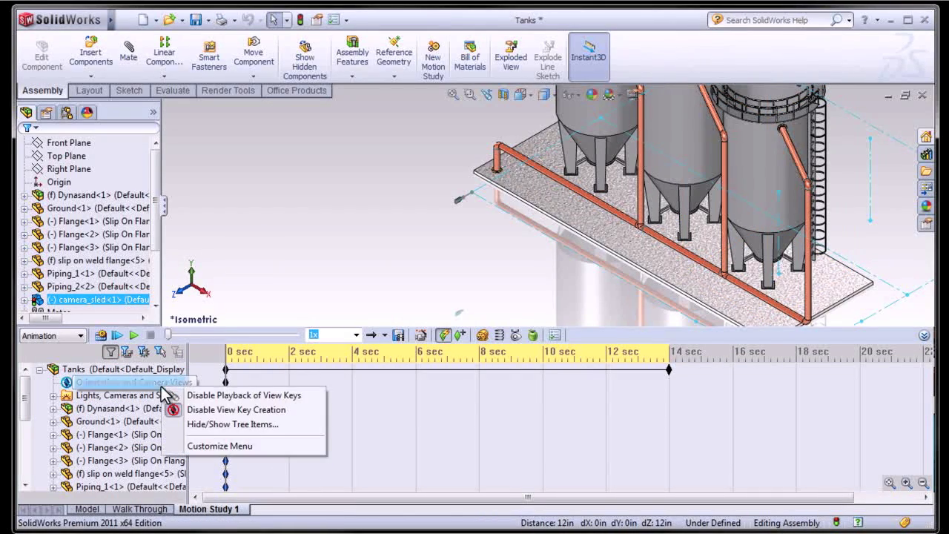
click(243, 410)
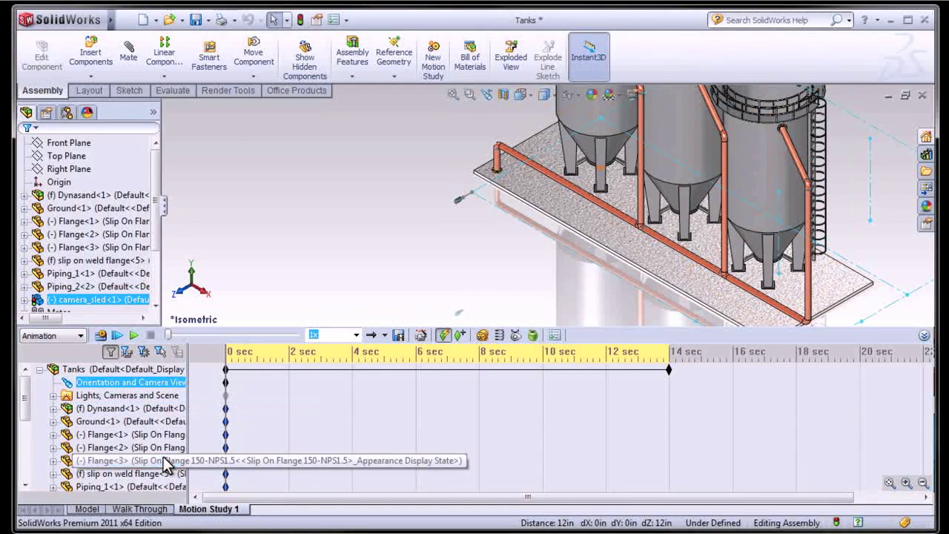
click(54, 397)
click(86, 397)
click(104, 448)
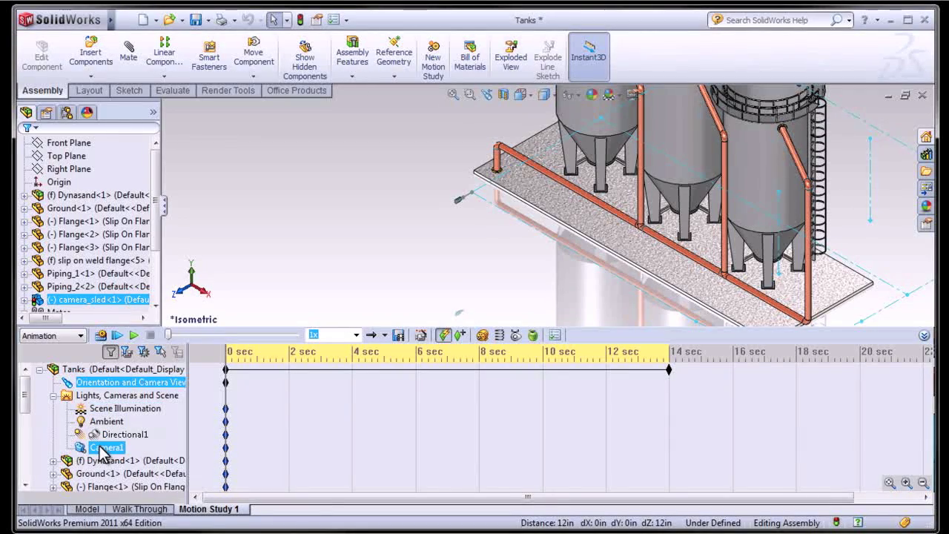
right_click(104, 454)
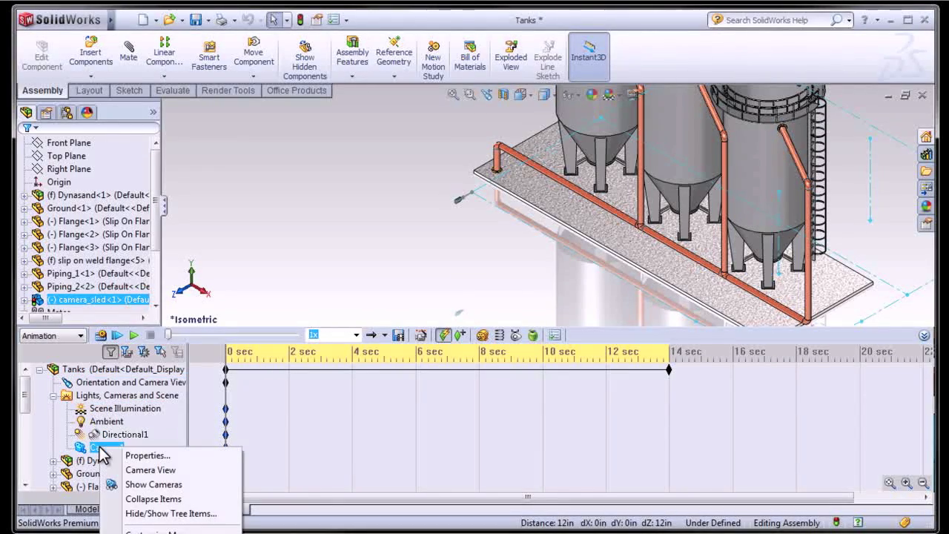
click(148, 471)
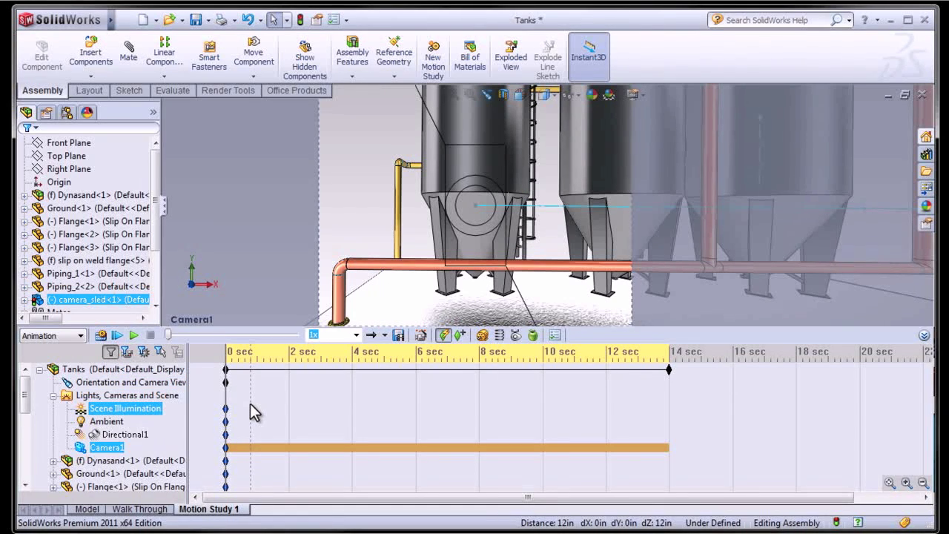
- Hide the camera_sled component
drag(26, 411, 26, 451)
right_click(95, 435)
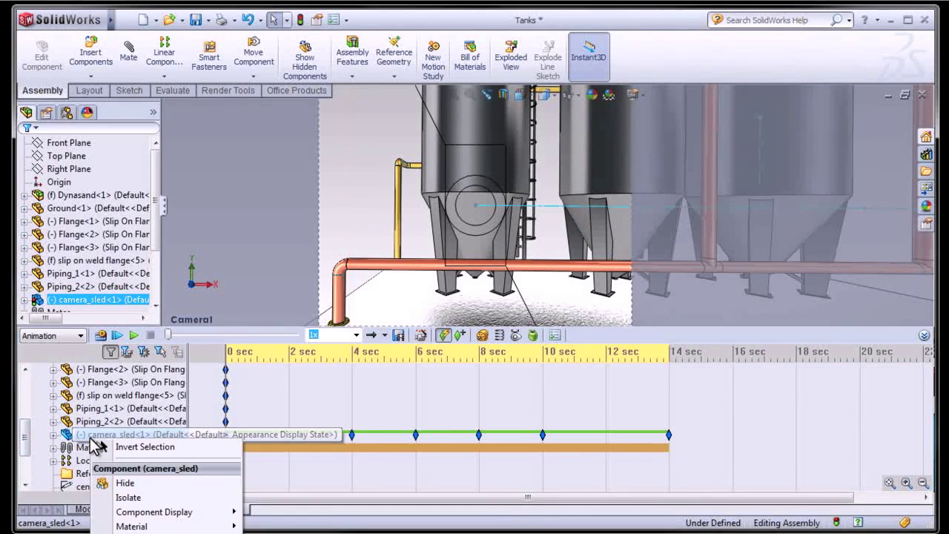
click(121, 487)
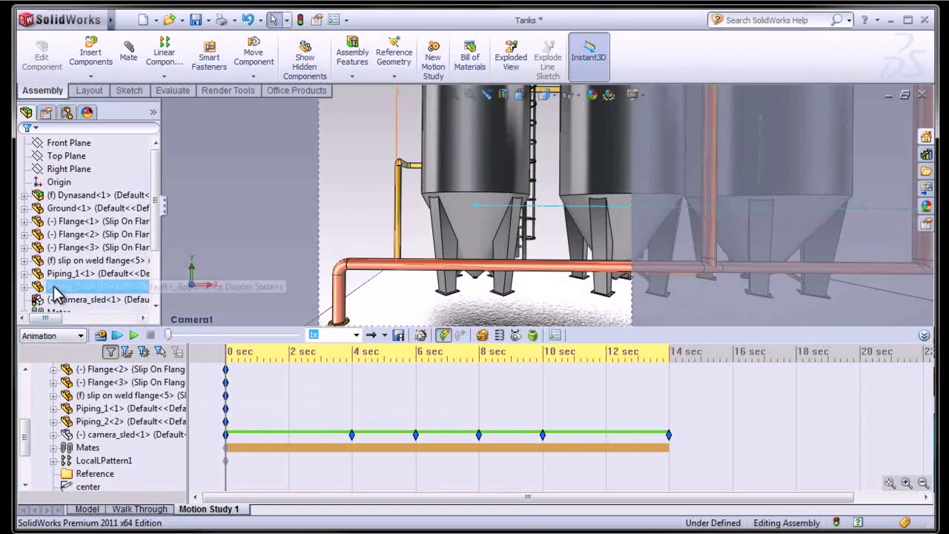
- Hide the Walking Path sketch in the Reference folder and move the time bar to about 7 sec
click(146, 207)
drag(153, 203, 154, 256)
click(24, 299)
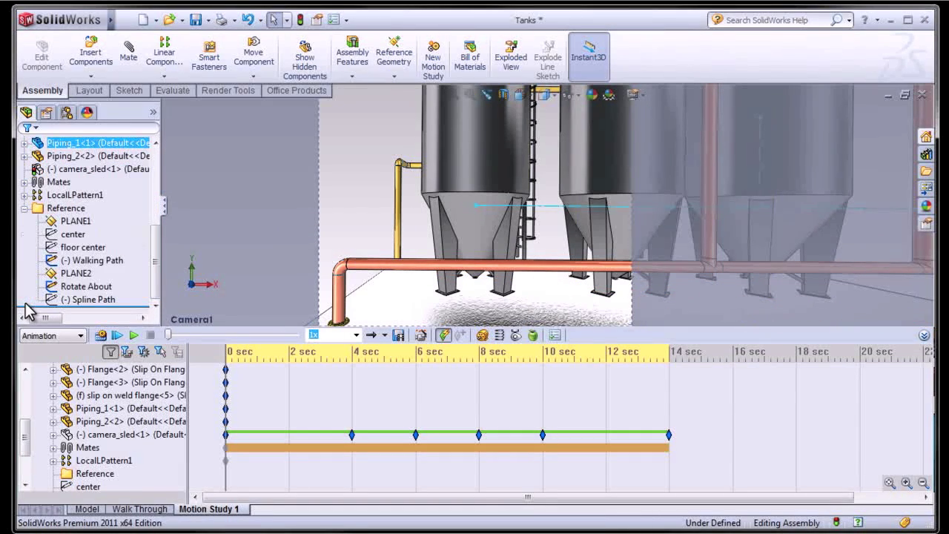
right_click(69, 291)
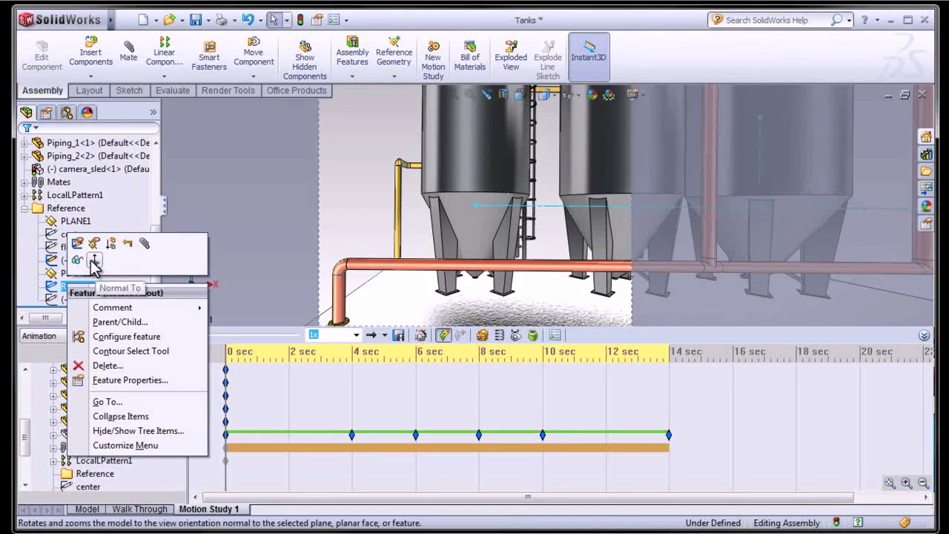
click(82, 262)
right_click(83, 267)
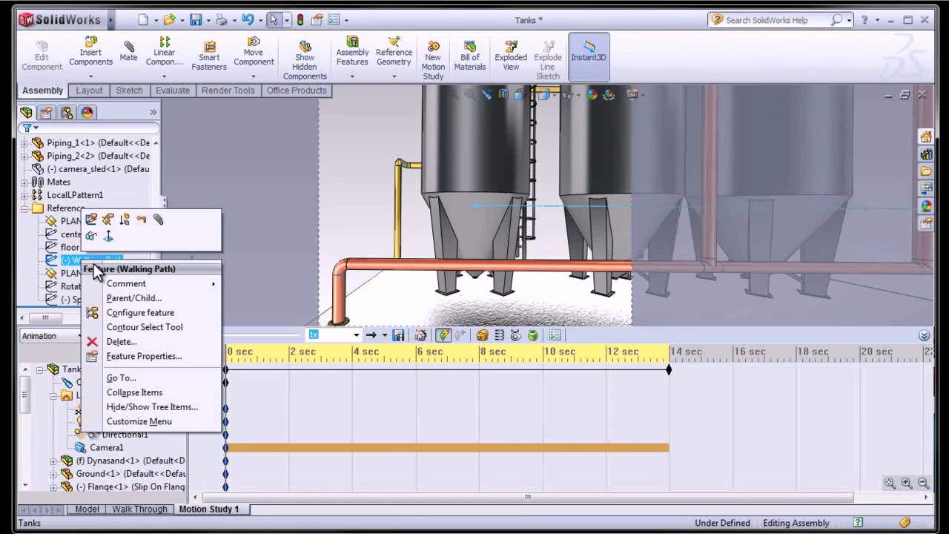
click(95, 221)
click(316, 409)
click(448, 445)
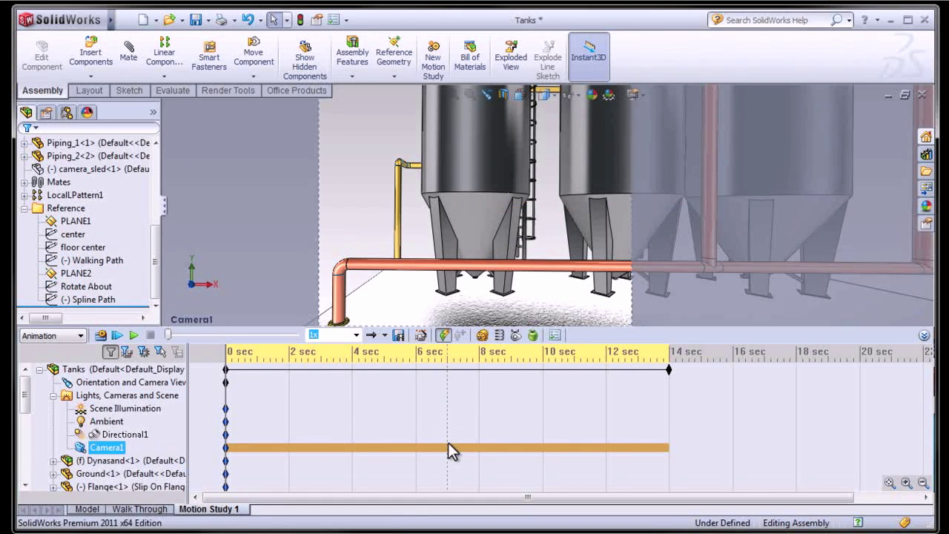
- Return the time bar to the start and play Motion Study 1 from the beginning through Camera1
click(234, 434)
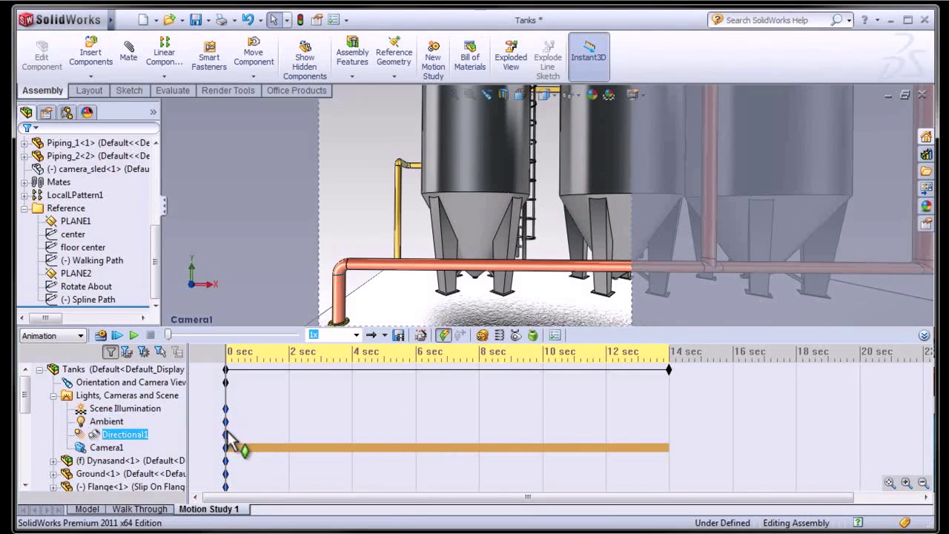
click(236, 437)
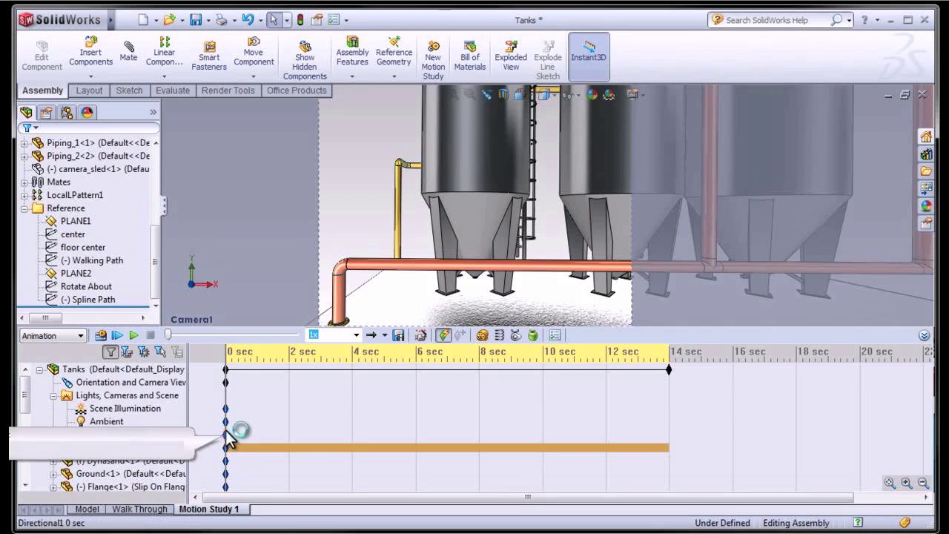
click(117, 335)
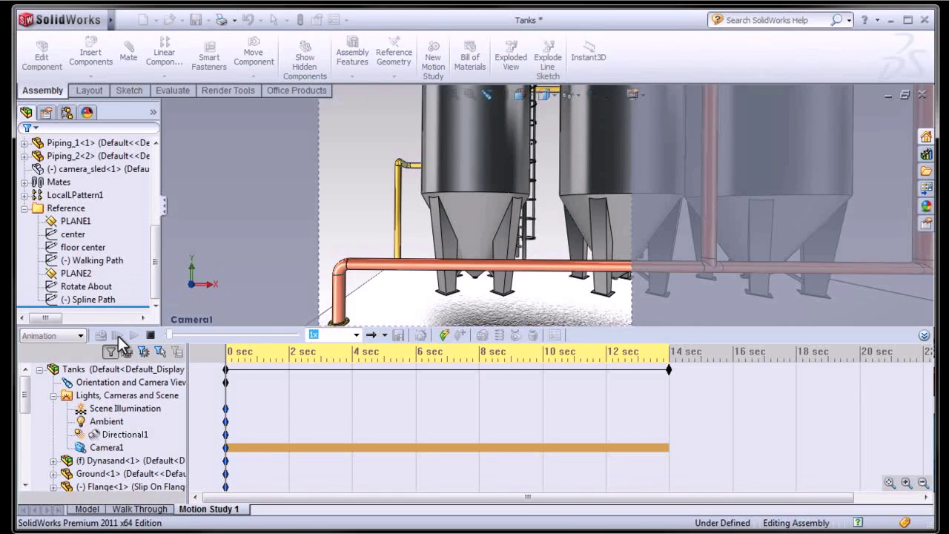